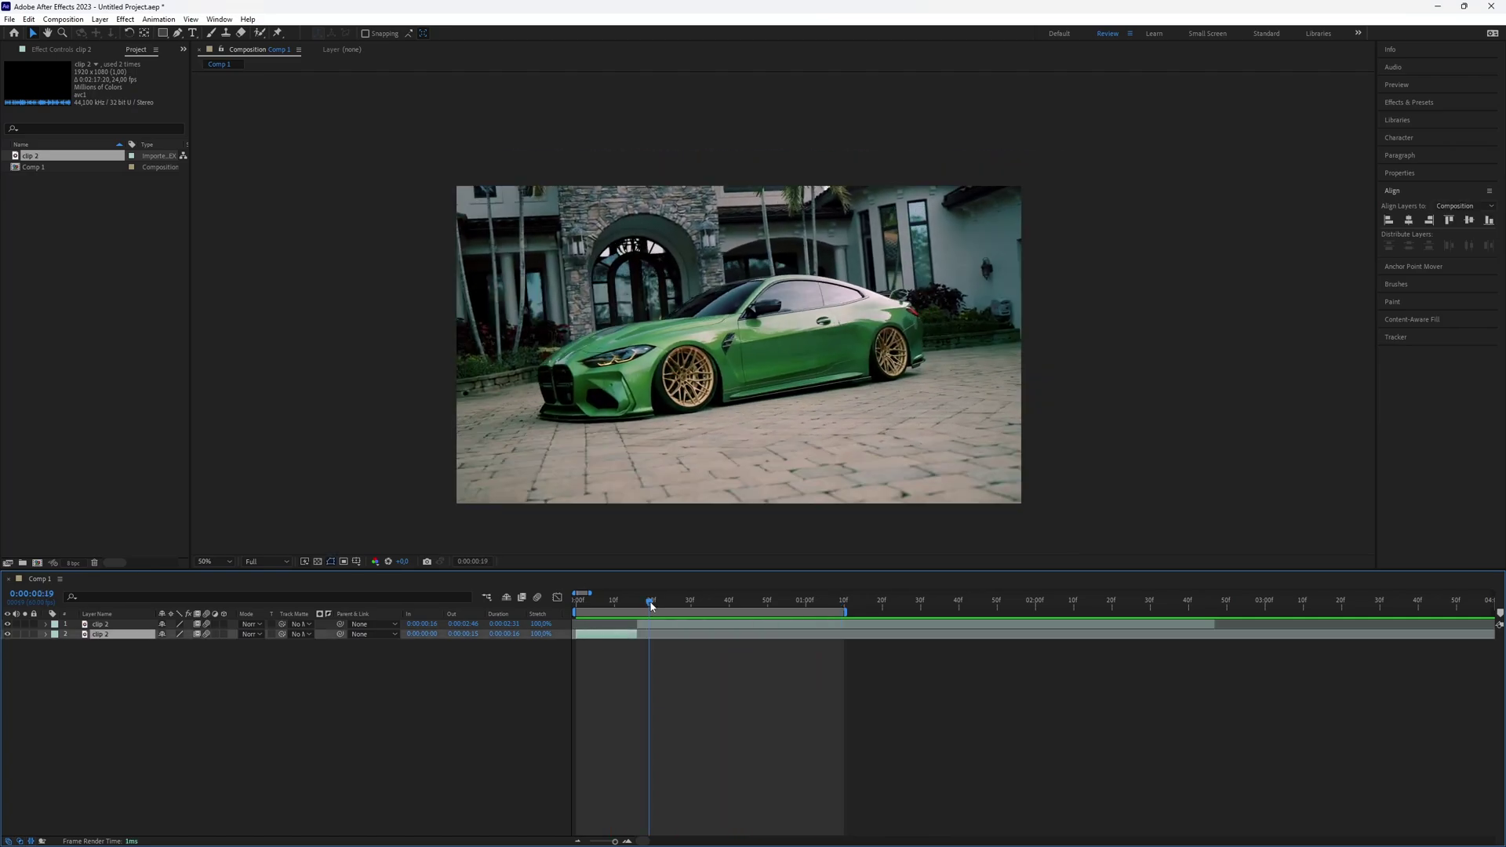
Save the first frame of the second clip, at 0:00:00:16, as a PNG with FX Console
left_click_drag(652, 607, 638, 614)
left_click(690, 625)
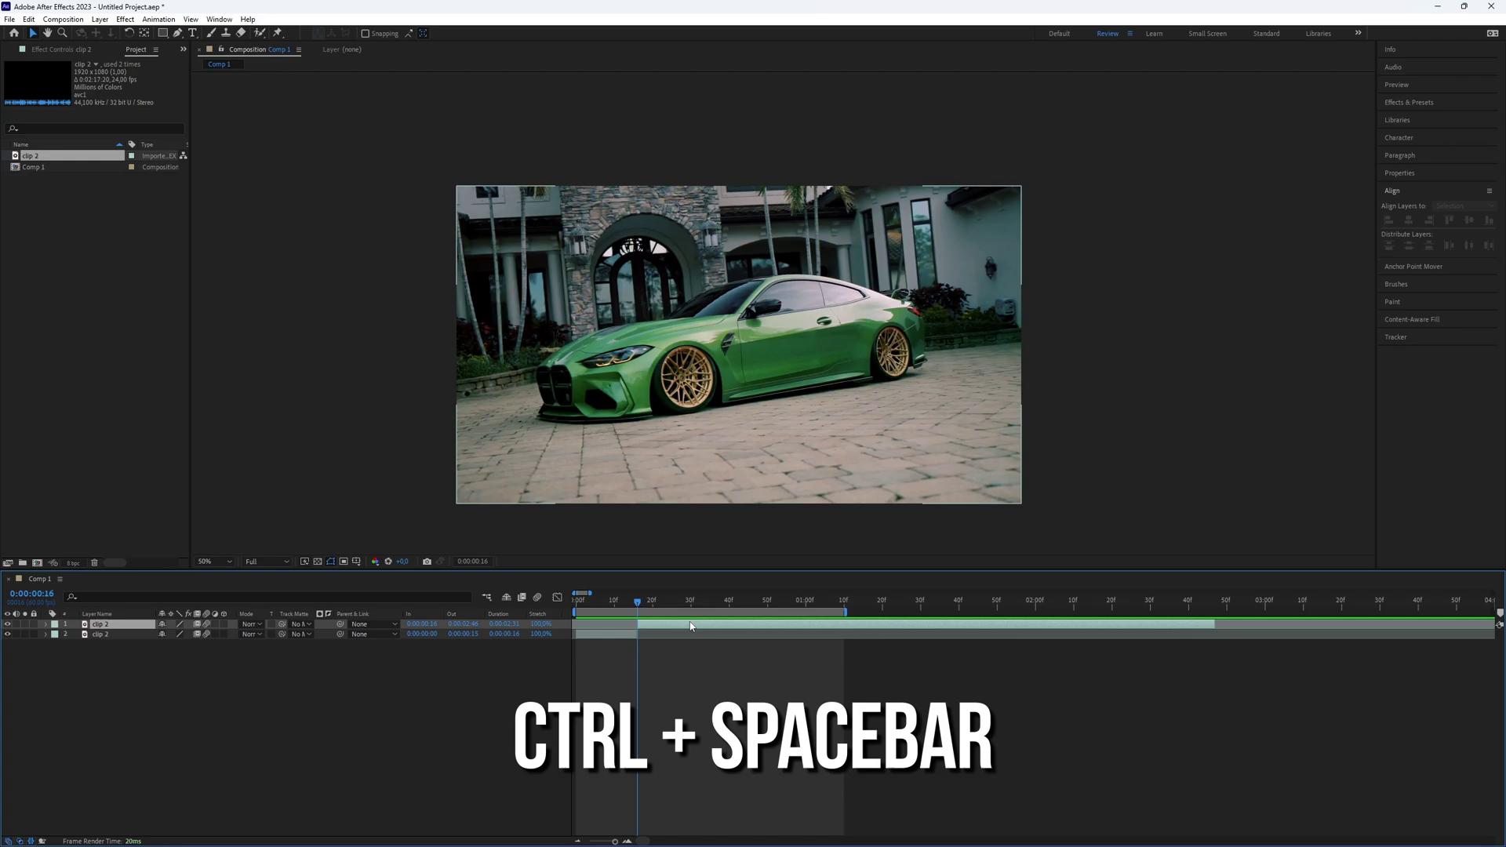
key("ctrl+space")
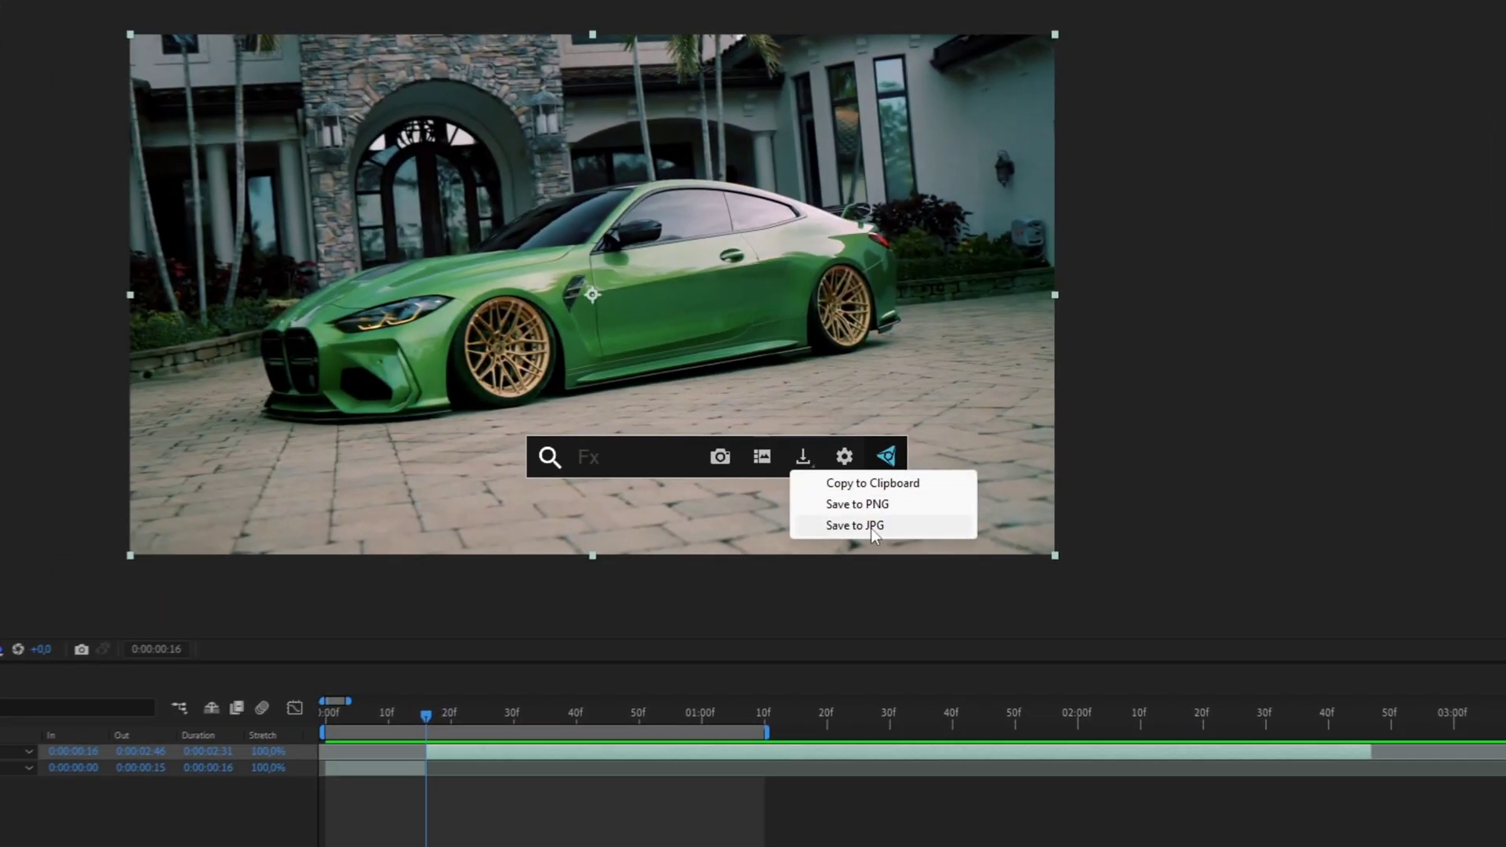
left_click(857, 507)
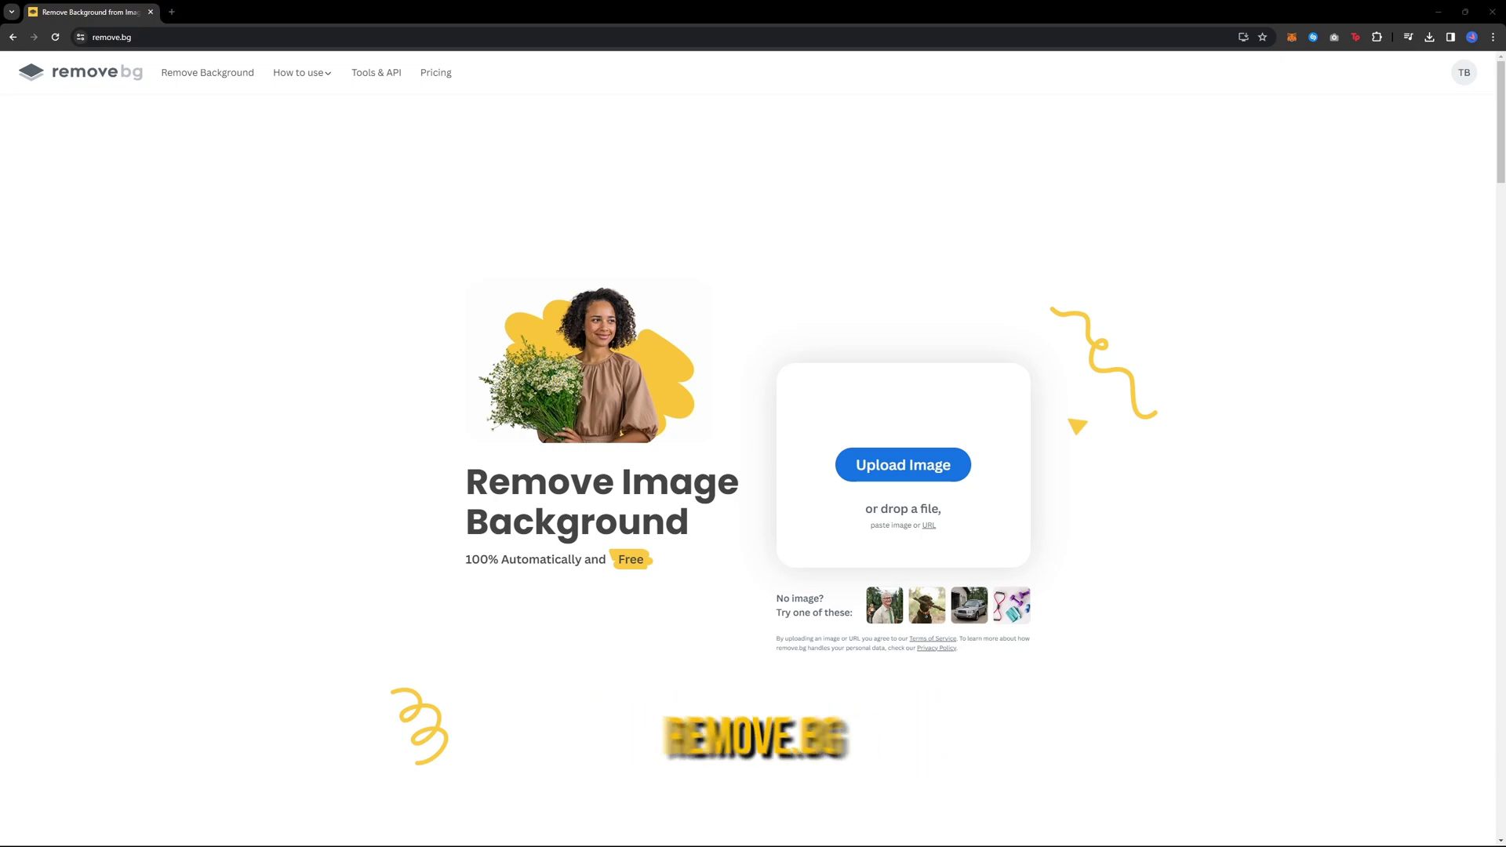
Remove the saved frame's background on remove.bg and add the resulting car cutout to Comp 1 as the top layer
left_click_drag(499, 523, 742, 421)
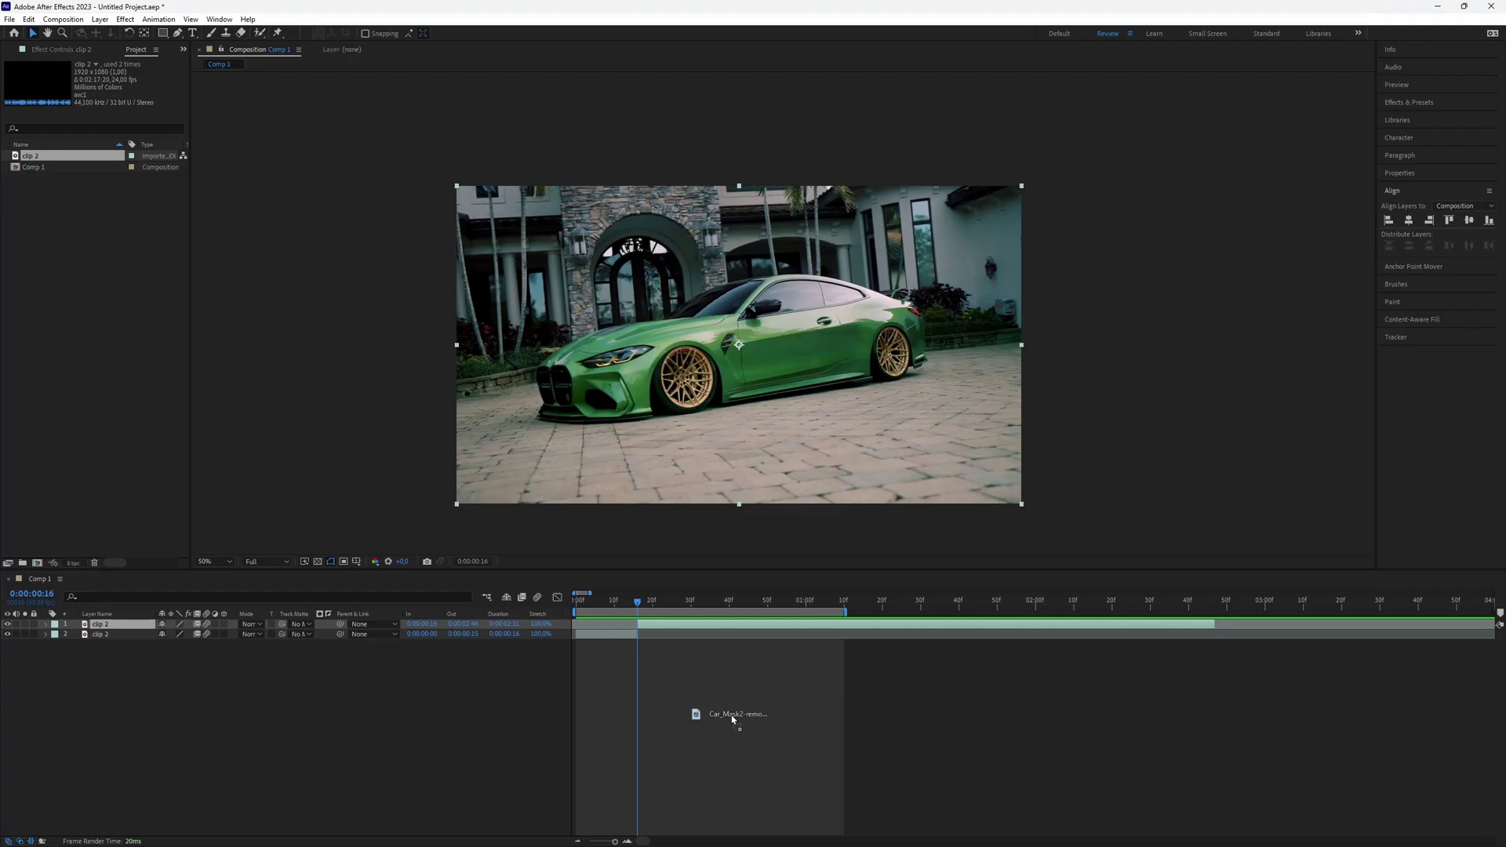
left_click_drag(733, 719, 716, 713)
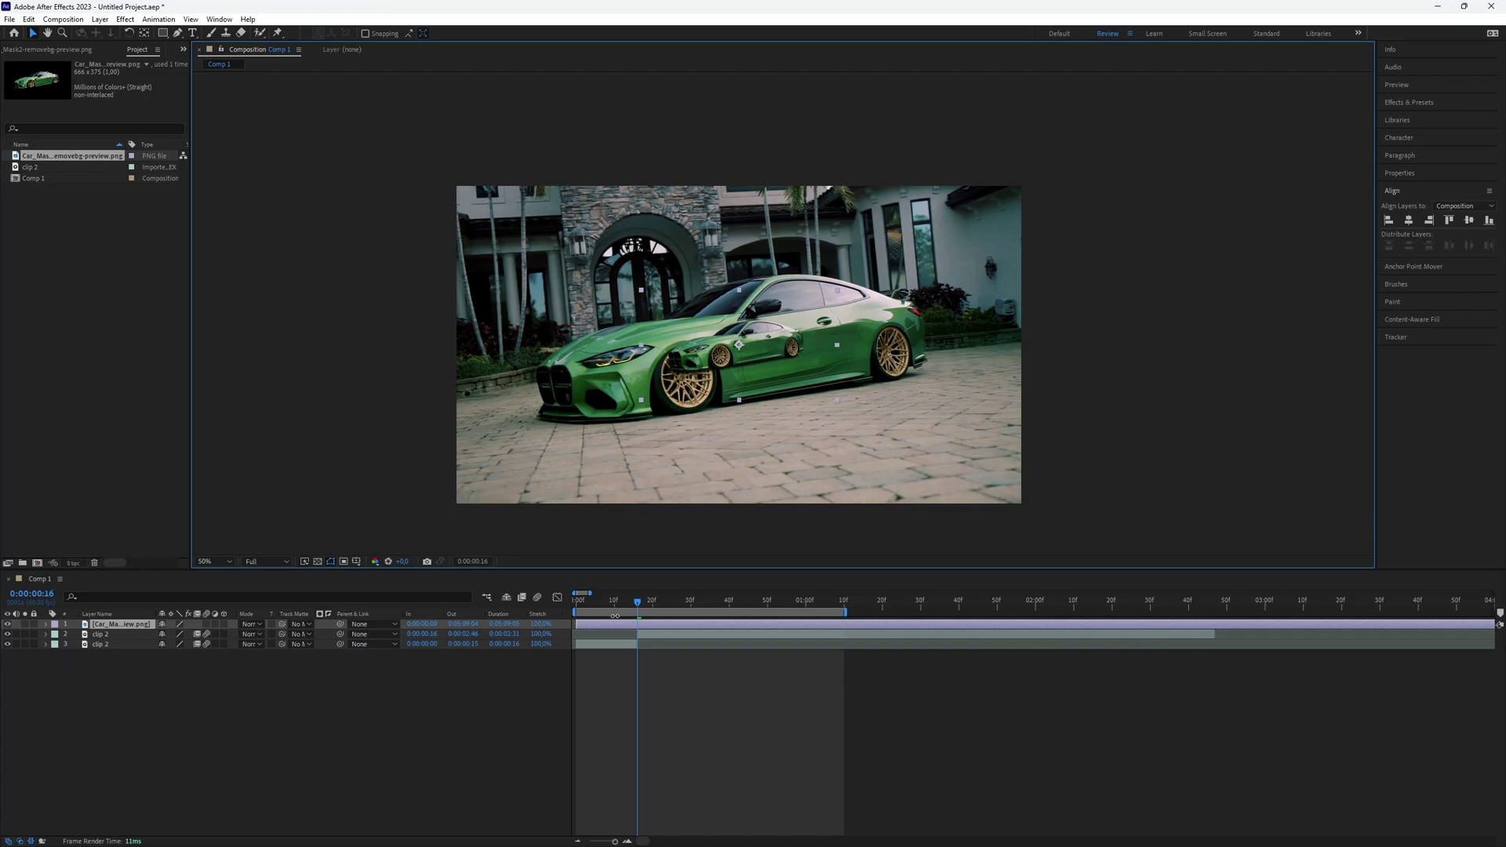
scroll(610, 614, "up", 1)
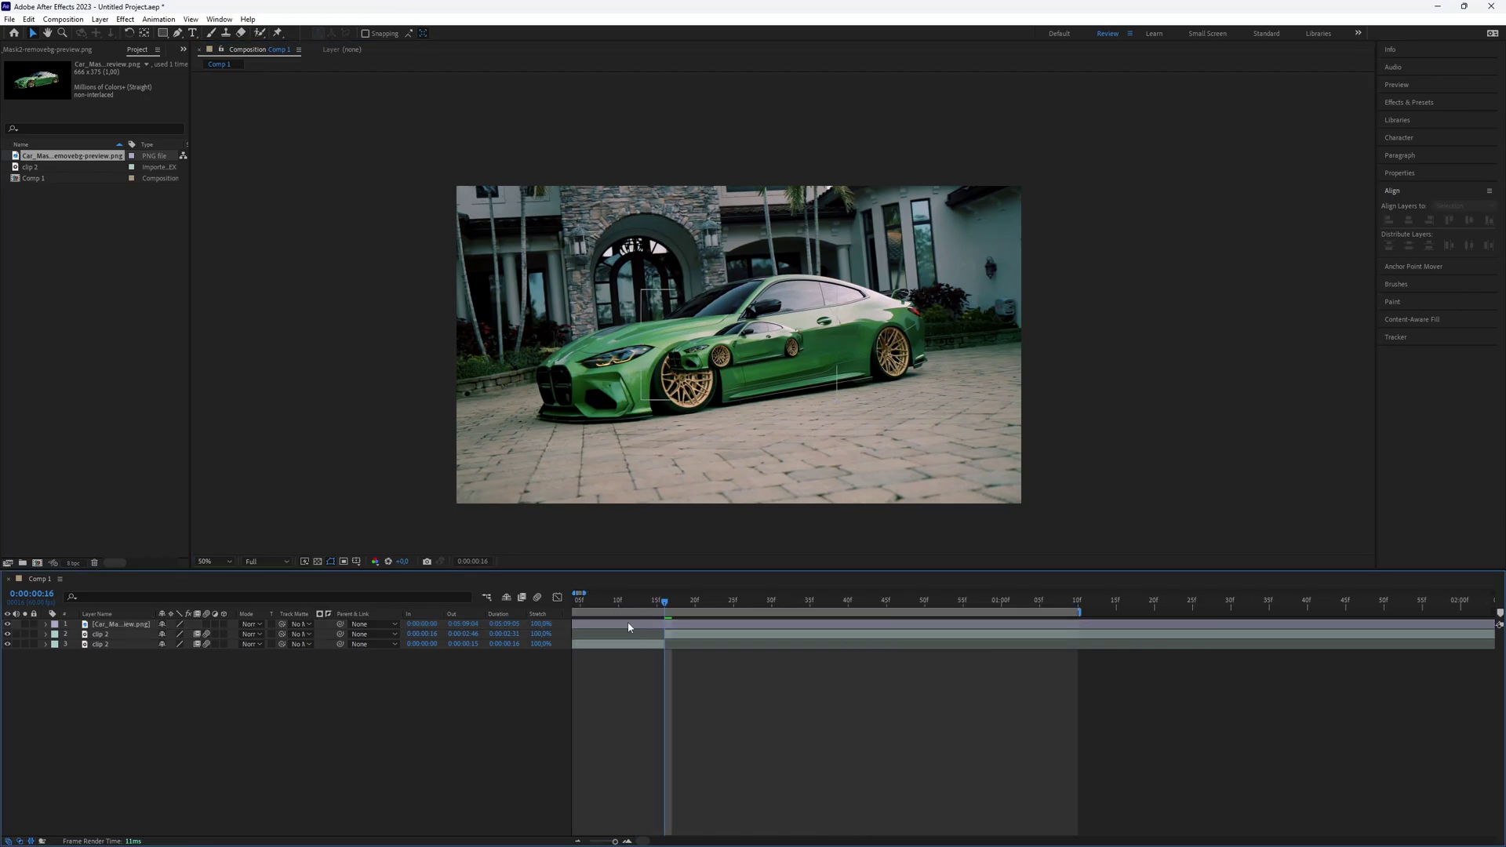
Shift the car cutout layer in time so that it starts at 0:00:00:09, before the cut between the clips
left_click_drag(629, 625, 722, 625)
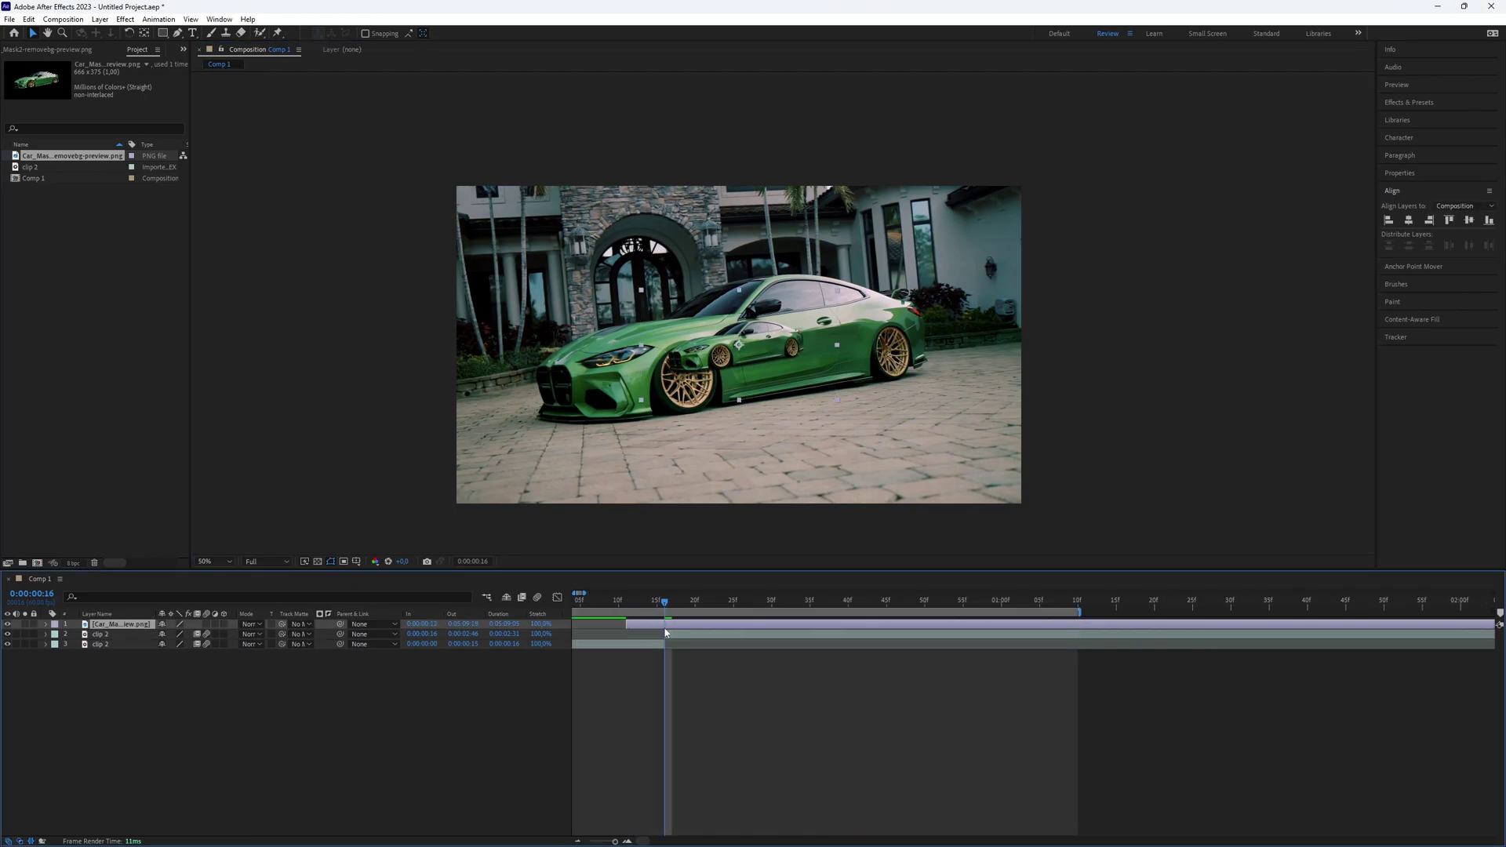
key("i")
scroll(607, 600, "up", 1)
left_click(616, 601)
key("[")
Keyframe the cutout's scale from 0% at frame 9 up to matching the car in the clip beneath at frame 16
key("s")
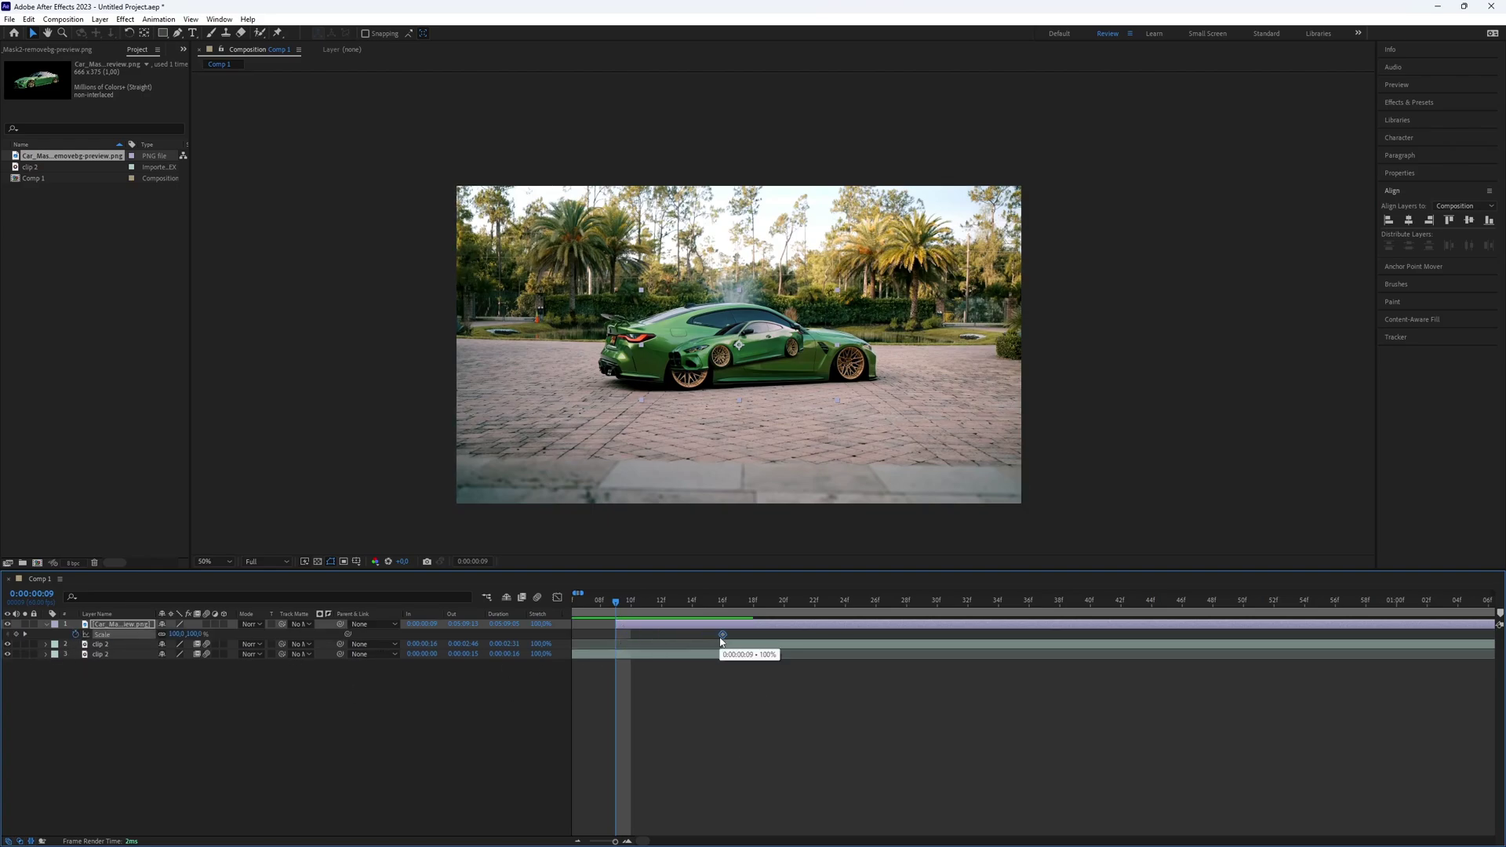
left_click(175, 634)
type("0")
key("Return")
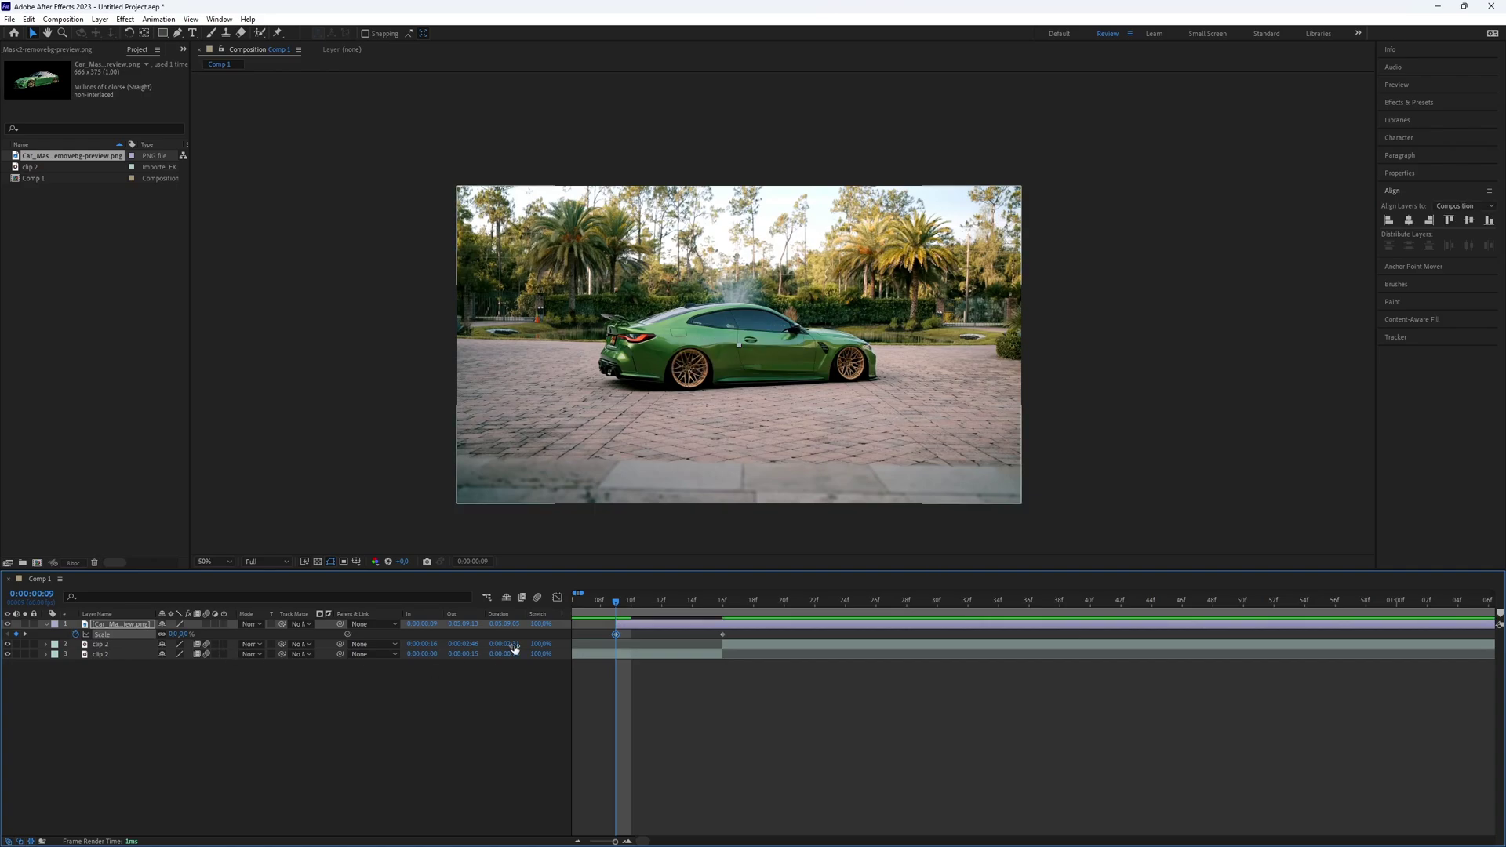
left_click_drag(641, 610, 723, 609)
left_click_drag(175, 634, 288, 635)
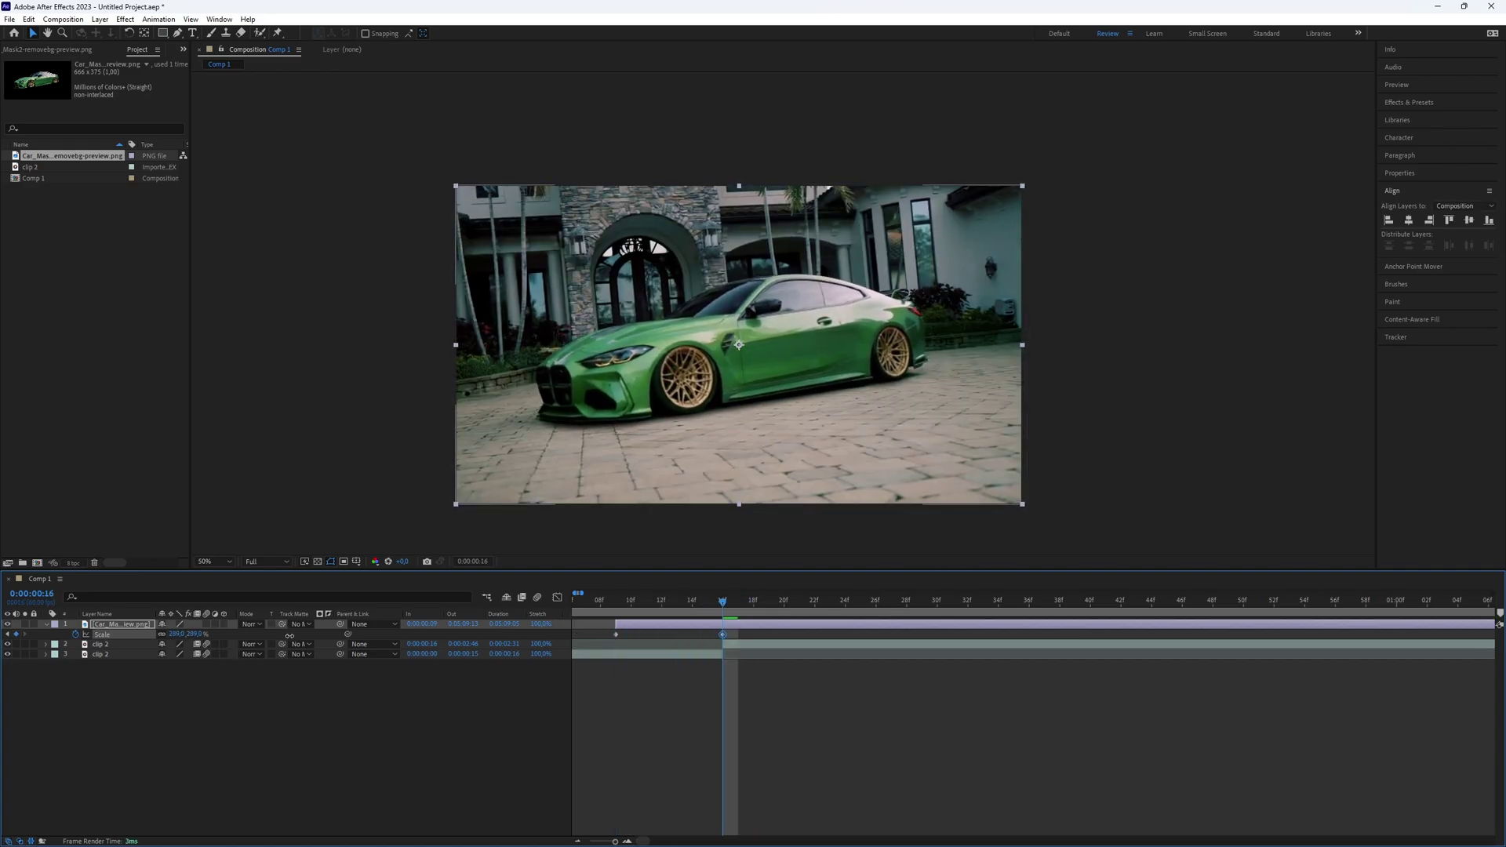
Apply Easy Ease to both scale keyframes of the car cutout
left_click_drag(717, 601, 600, 638)
key("F9")
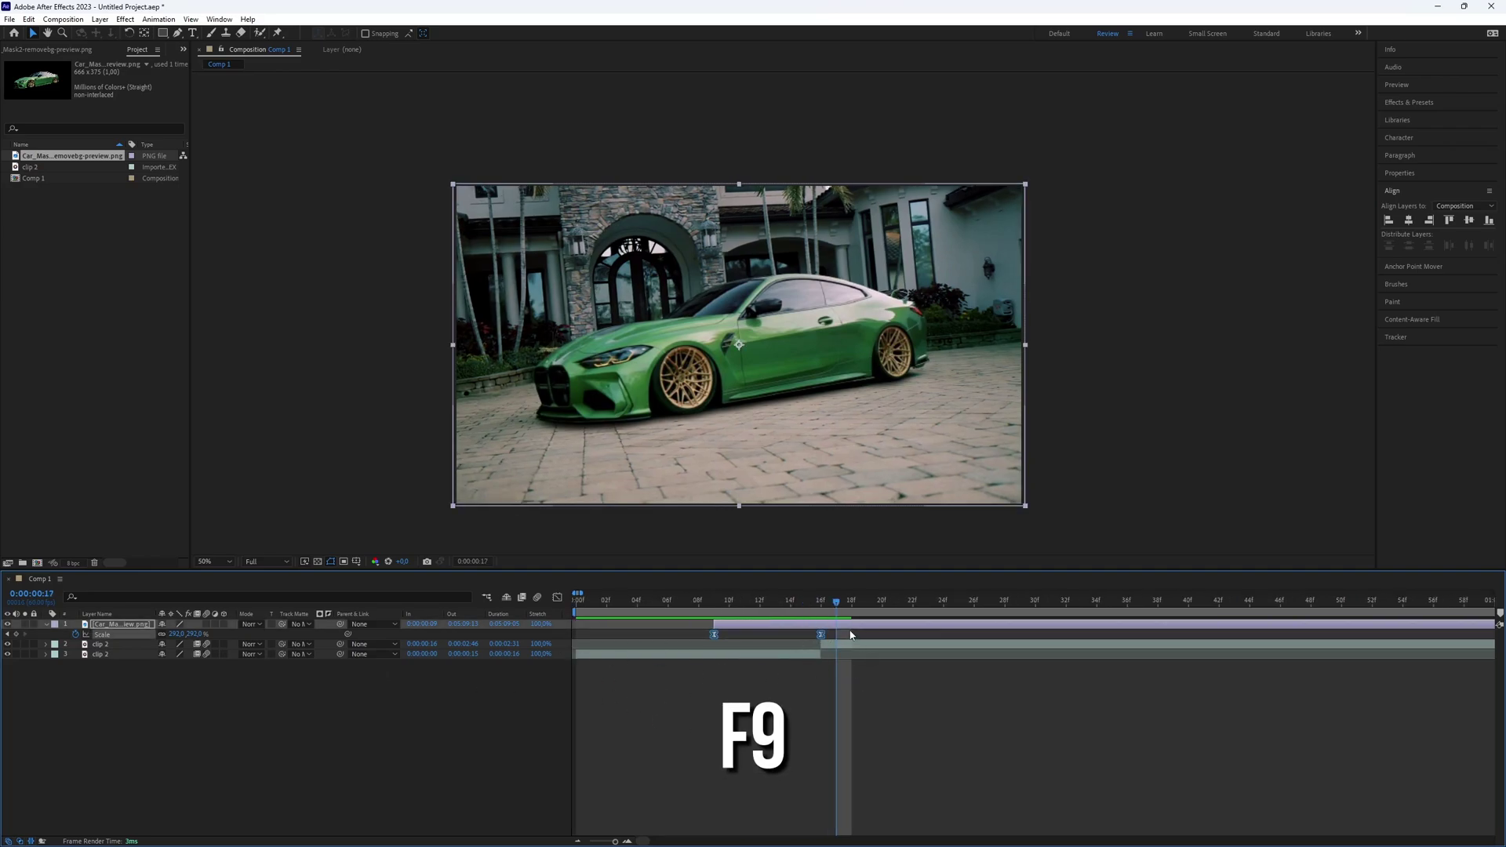
left_click(842, 635)
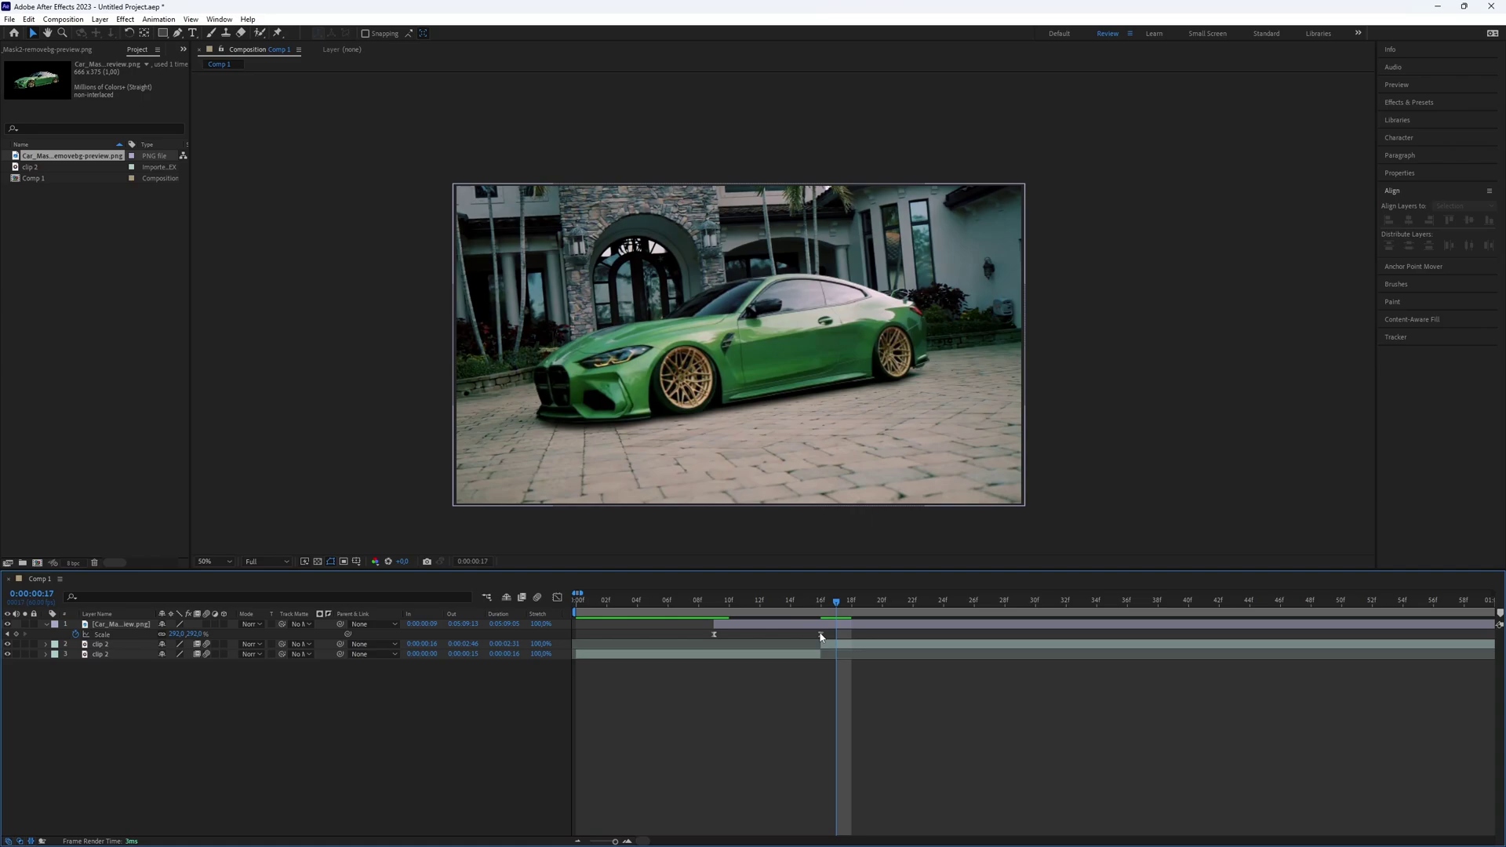
Move the cutout's last scale keyframe slightly past the cut and trim the end of the layer to it
left_click_drag(821, 637, 854, 637)
left_click(847, 602)
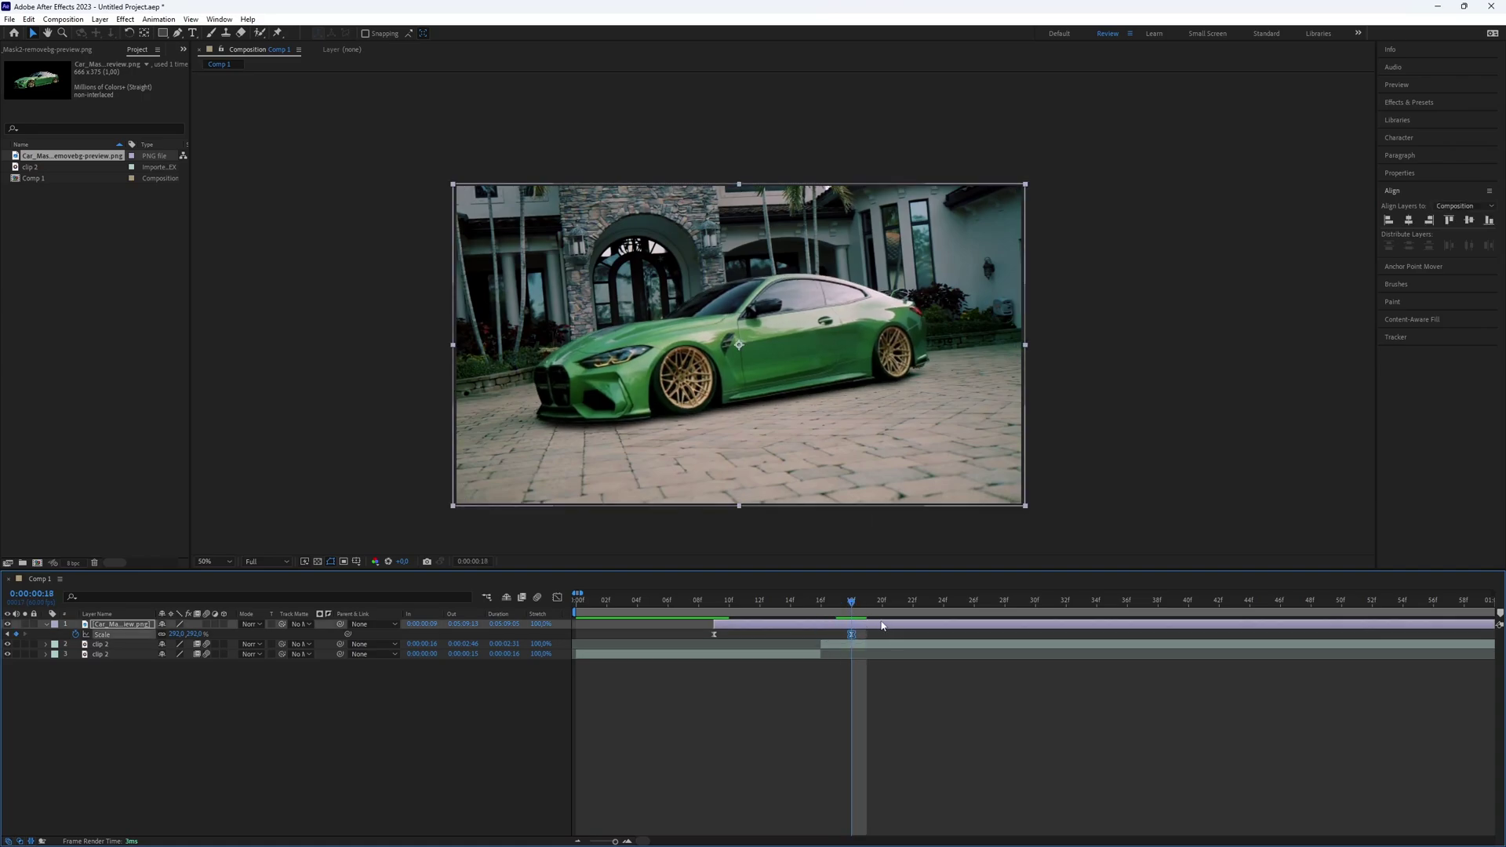
key("alt+]")
key("space")
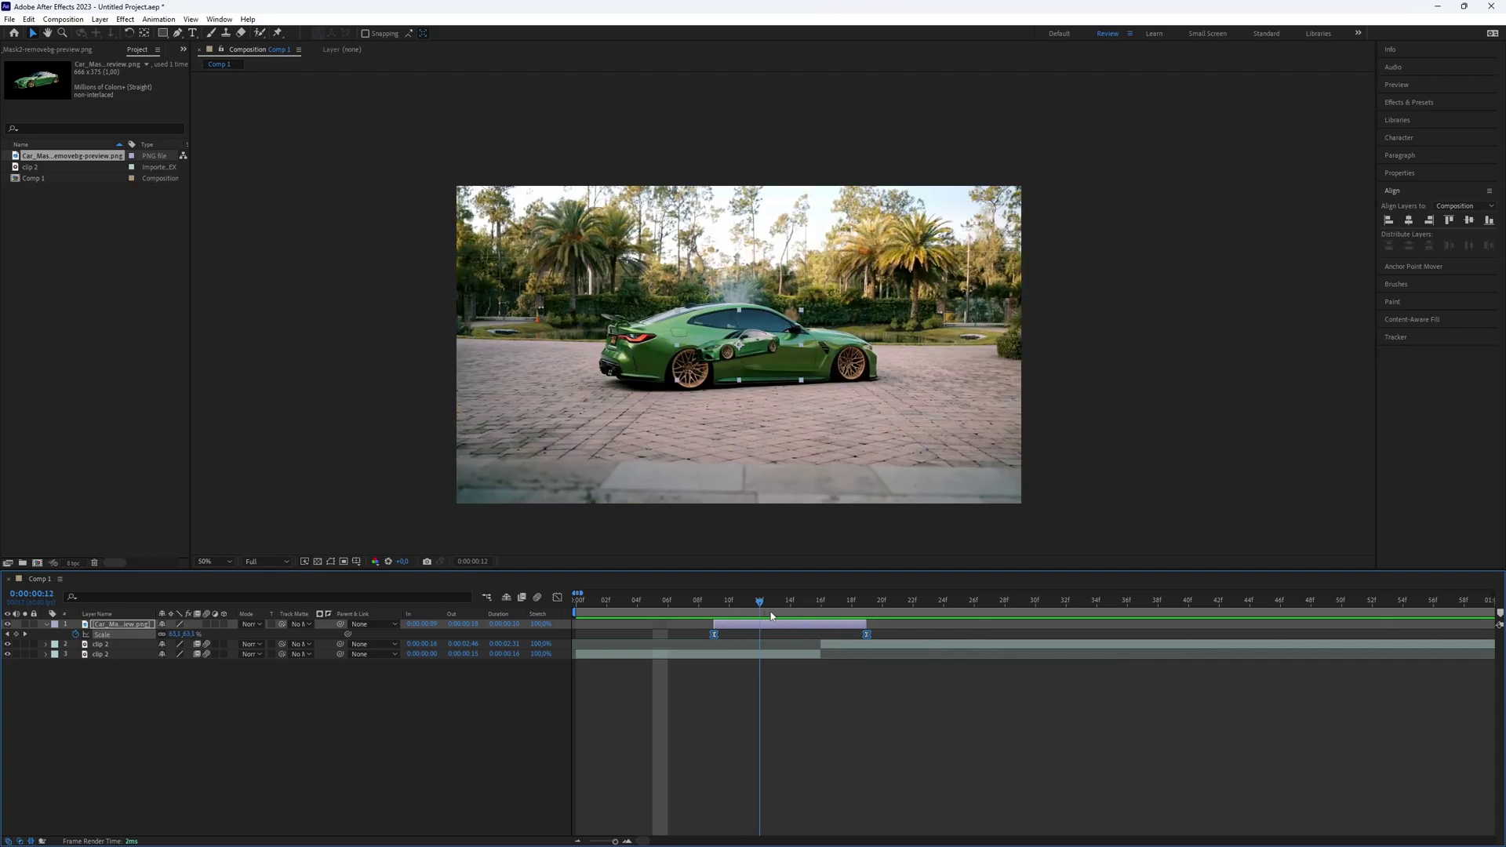
Reshape the cutout's scale speed curve so it builds up slowly and peaks sharply just before the last keyframe
left_click_drag(771, 612, 728, 611)
key("shift+F3")
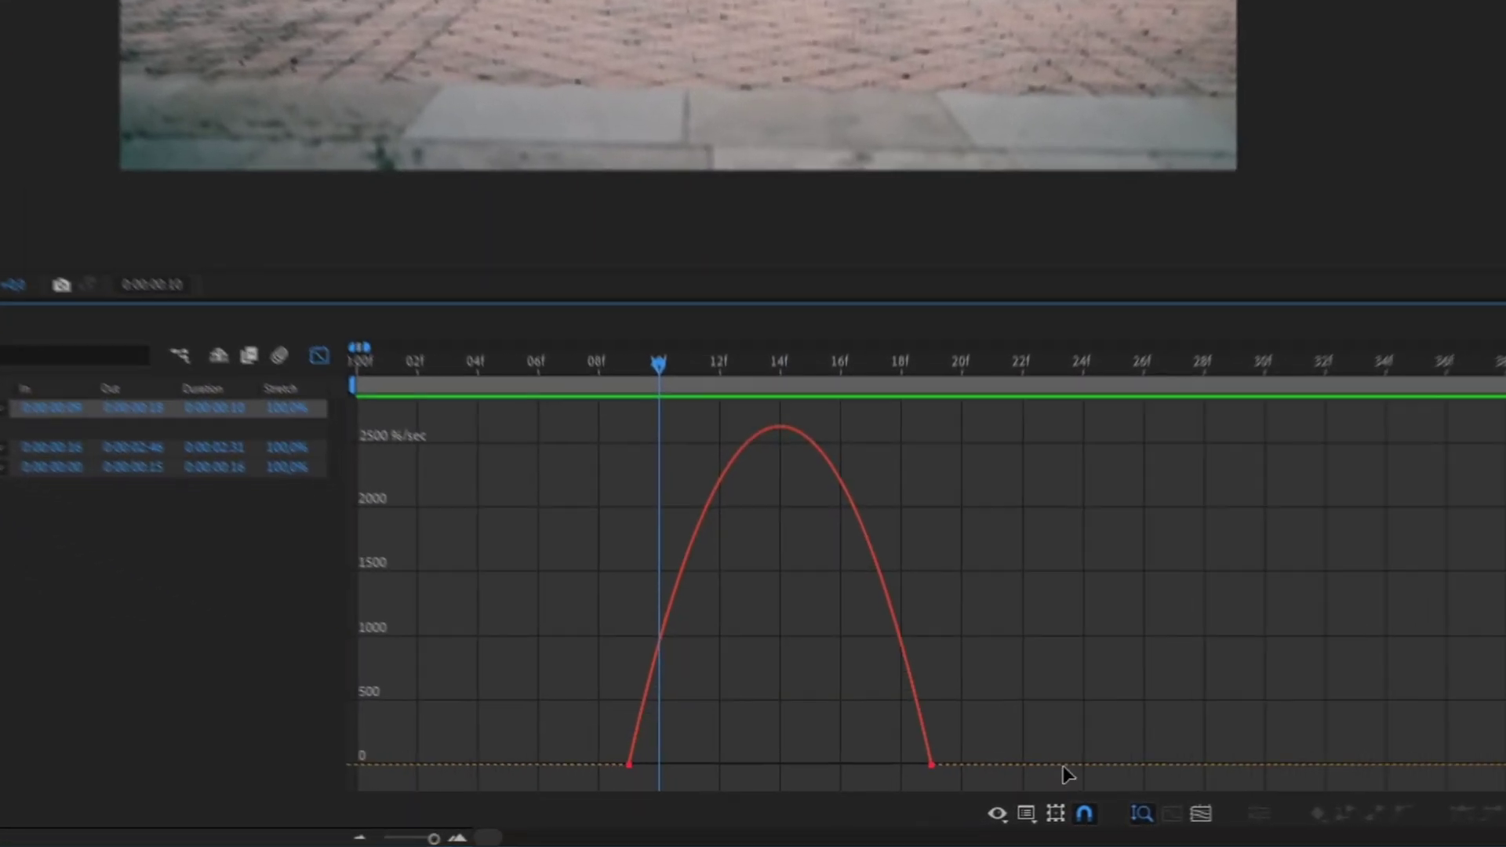
left_click_drag(1082, 676, 950, 772)
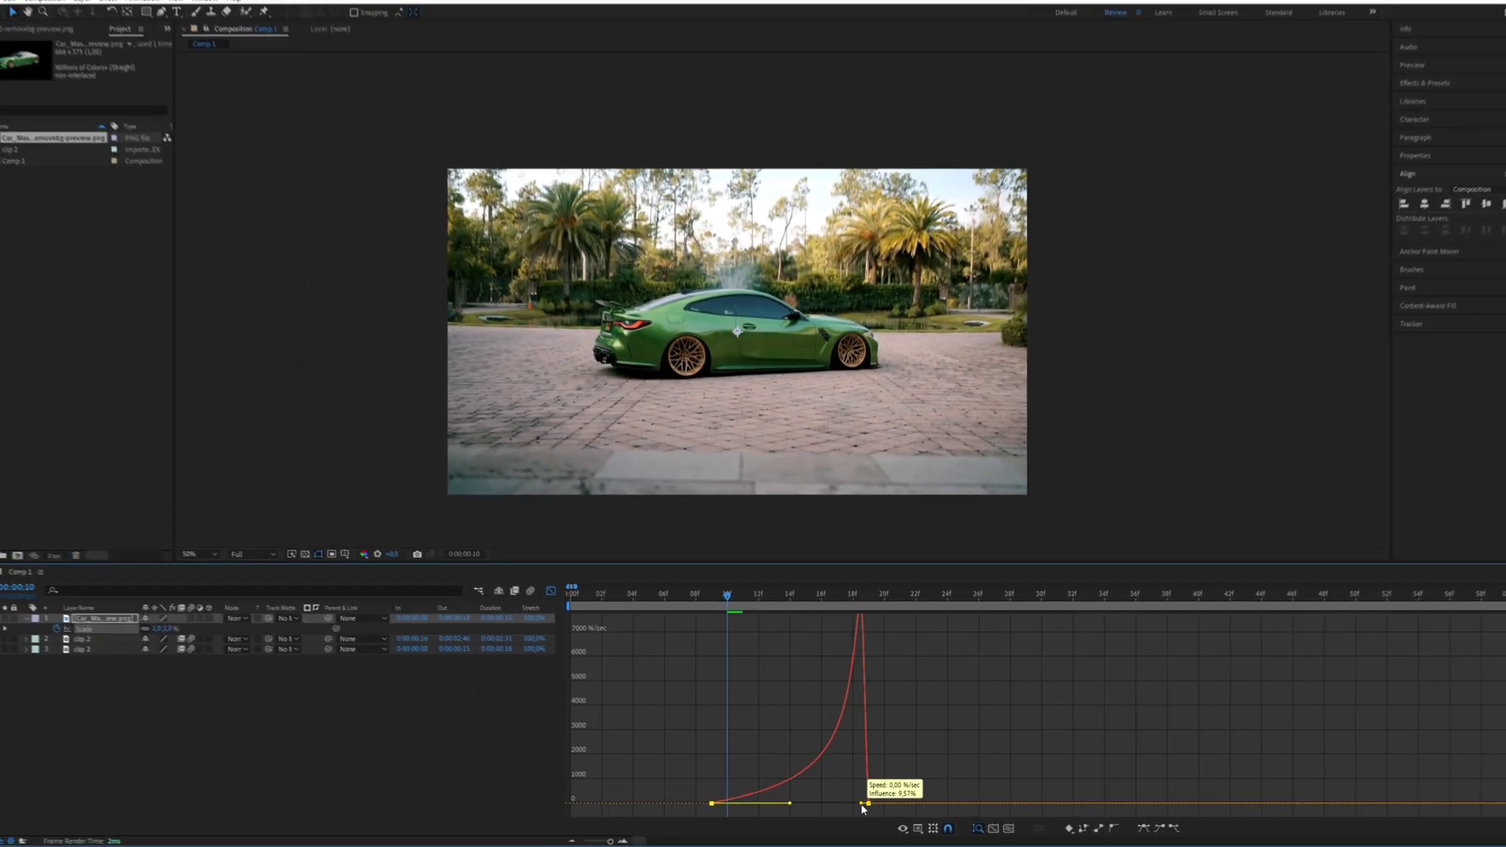
key("shift+F3")
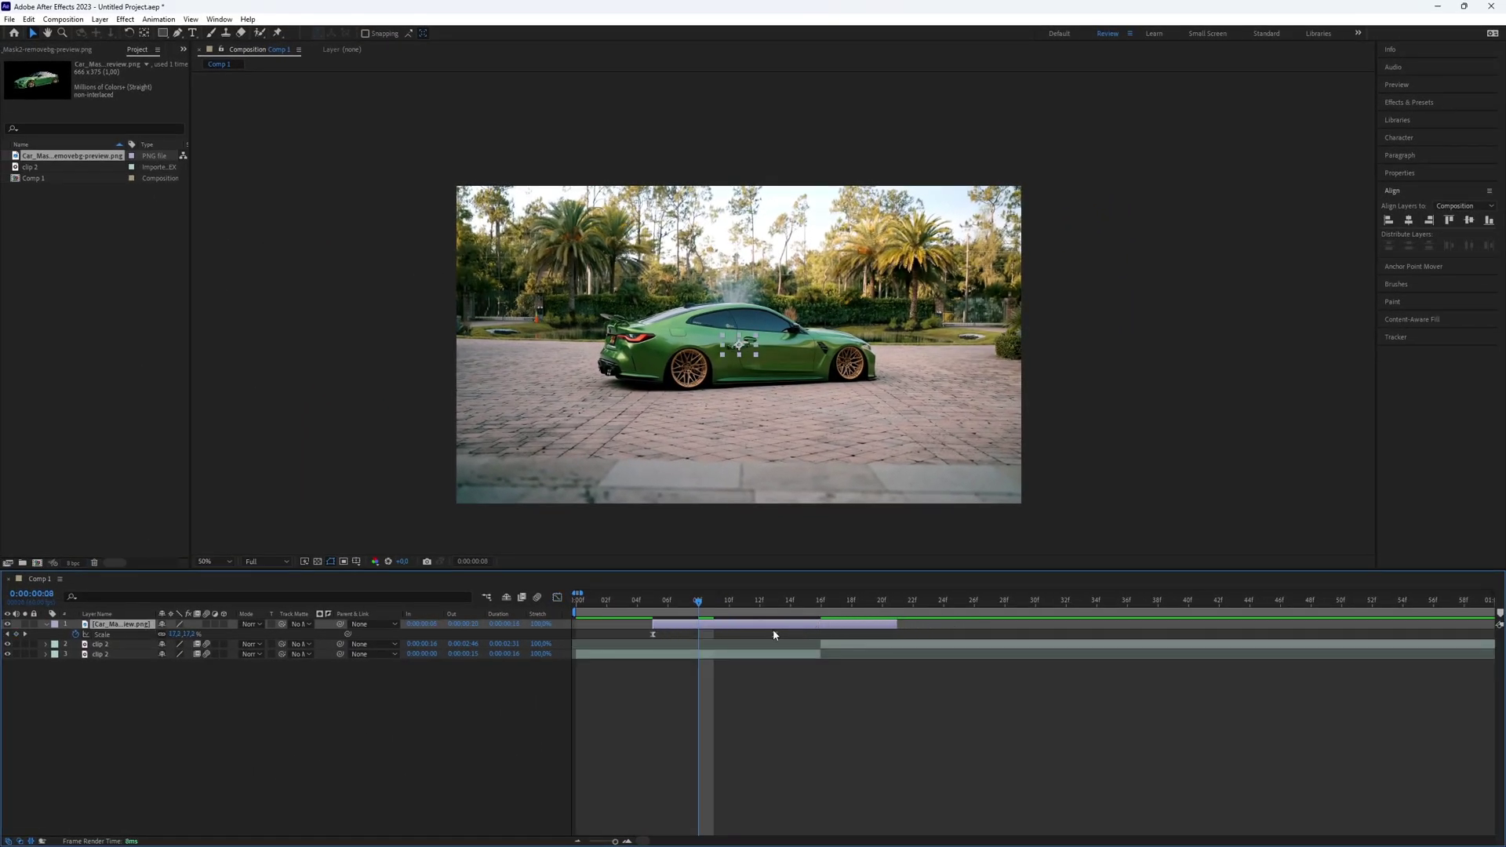
Place the cutout's last scale keyframe at frame 18 and trim the end of the layer to match
left_click_drag(775, 634, 849, 633)
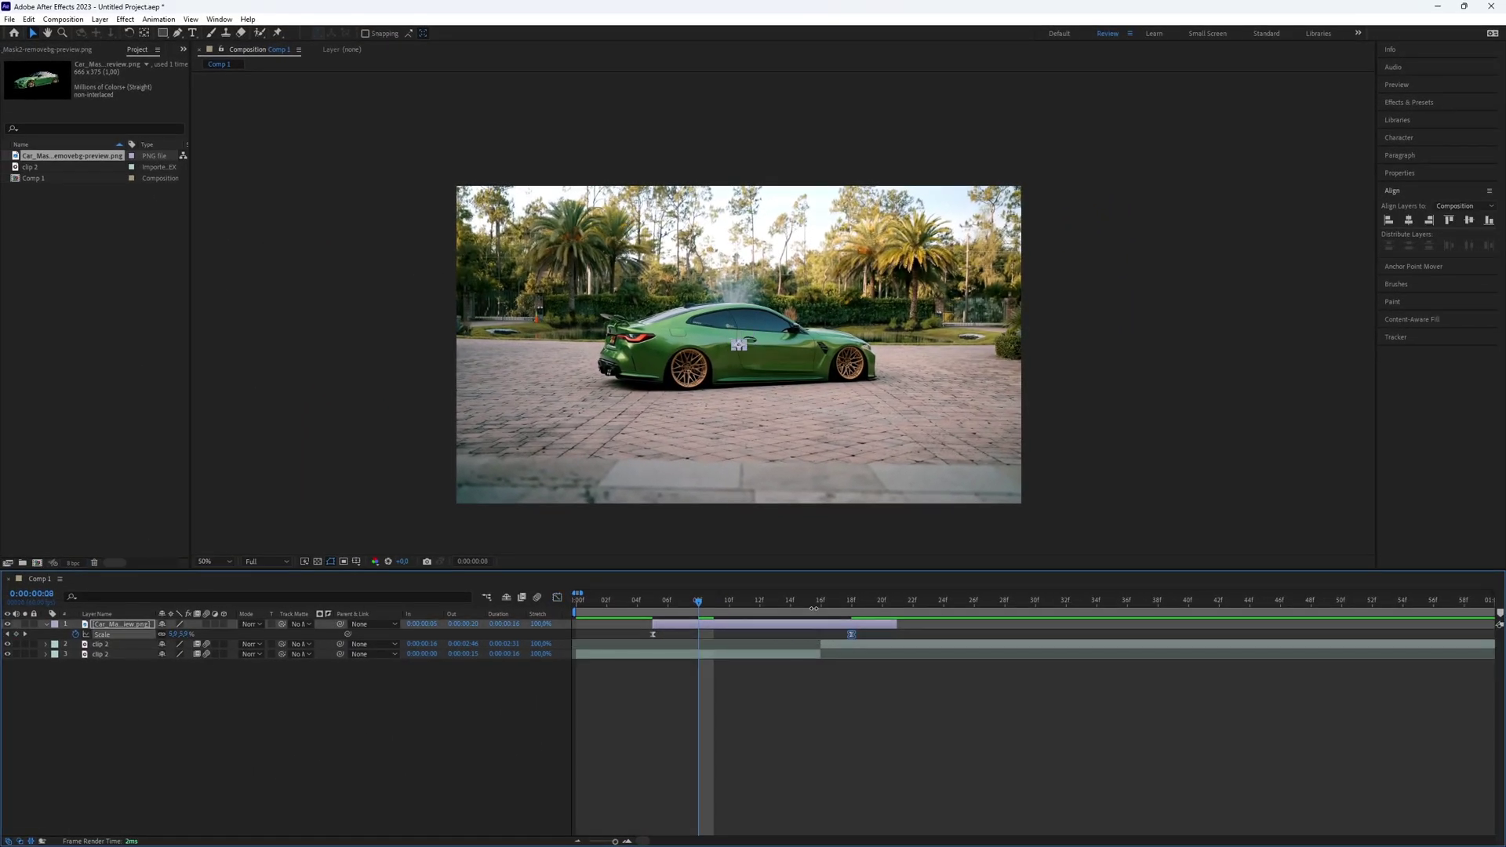
key("Home")
left_click_drag(899, 623, 944, 623)
left_click(968, 628)
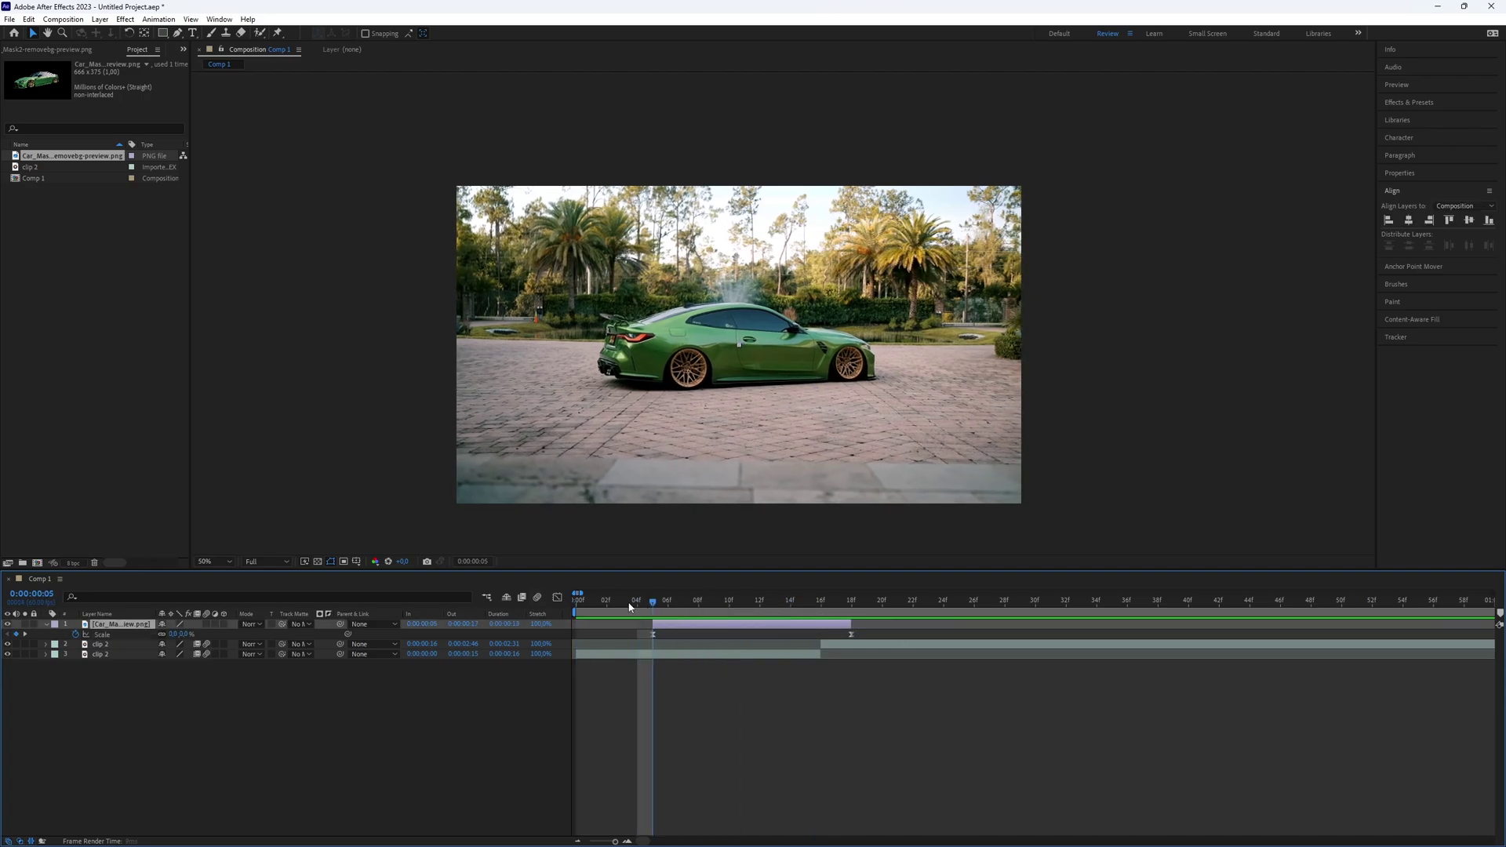
Start the cutout layer and its first scale keyframe at frame 3 and play back the animation
key("space")
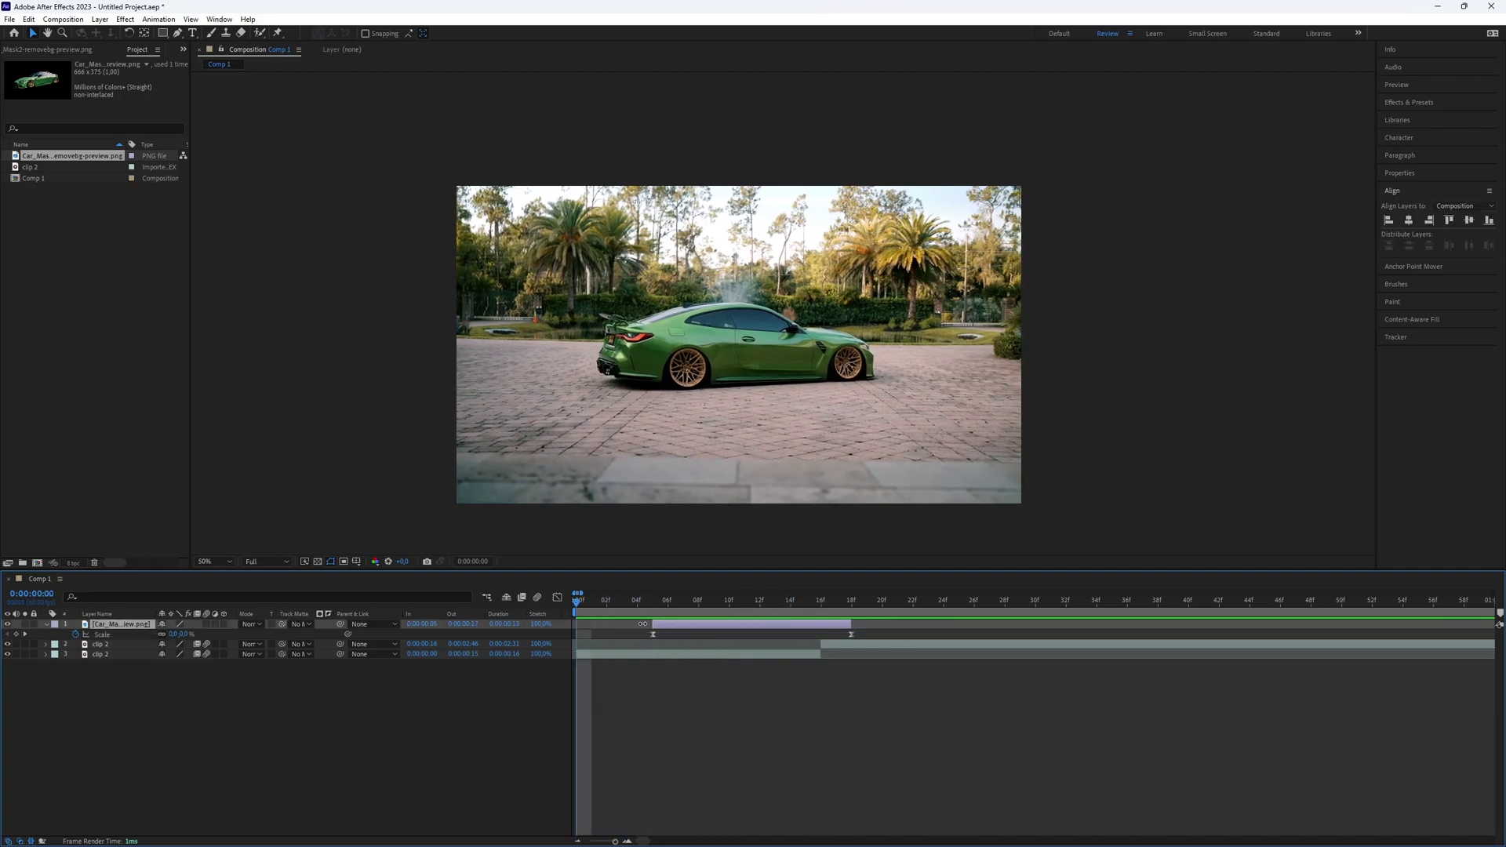
left_click(719, 704)
key("space")
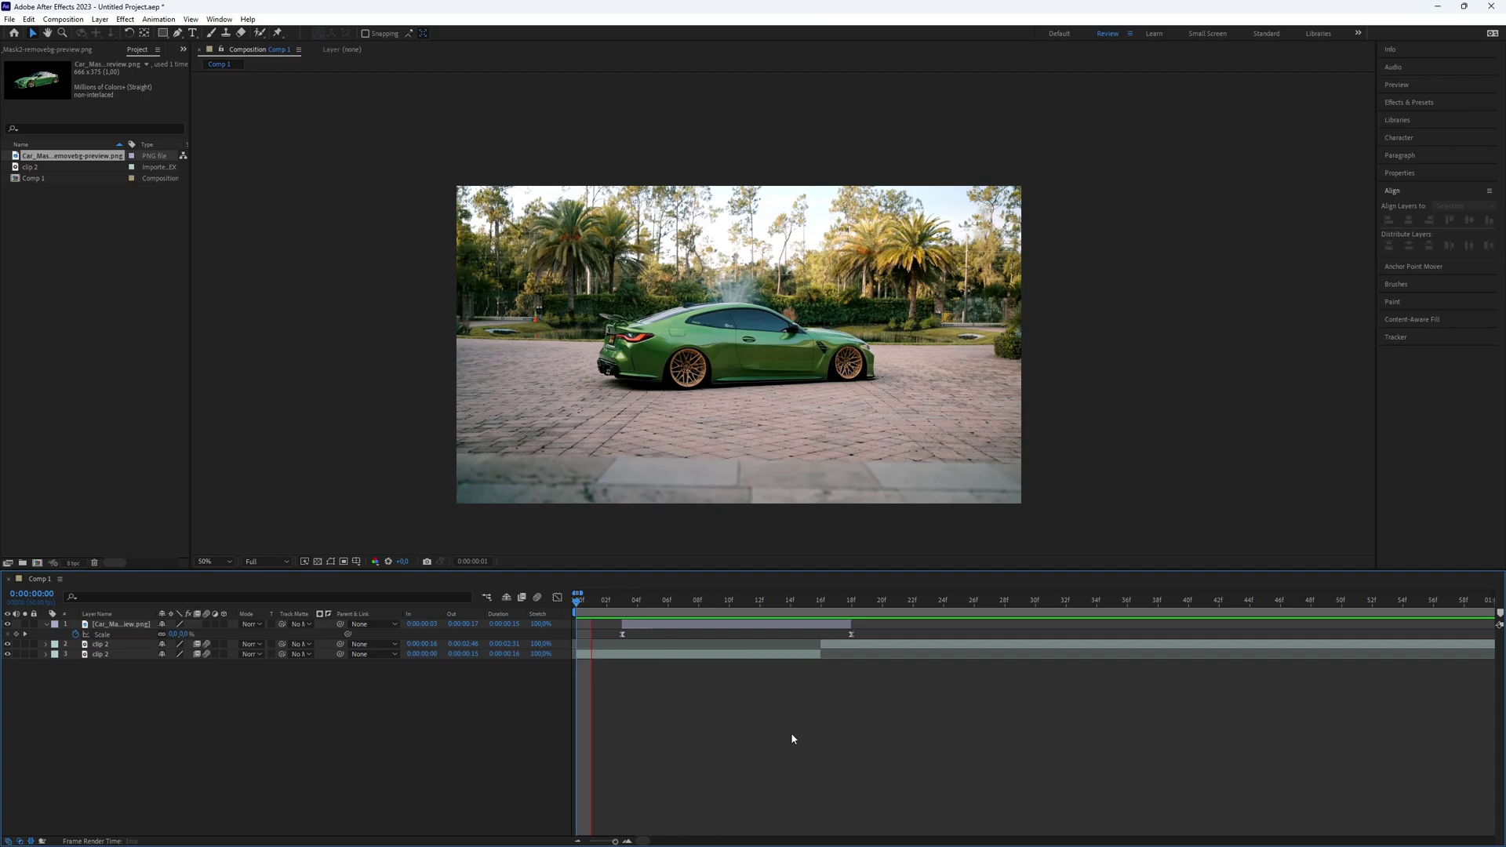
Enable motion blur for the cutout layer and the composition, and preview the transition
left_click(207, 624)
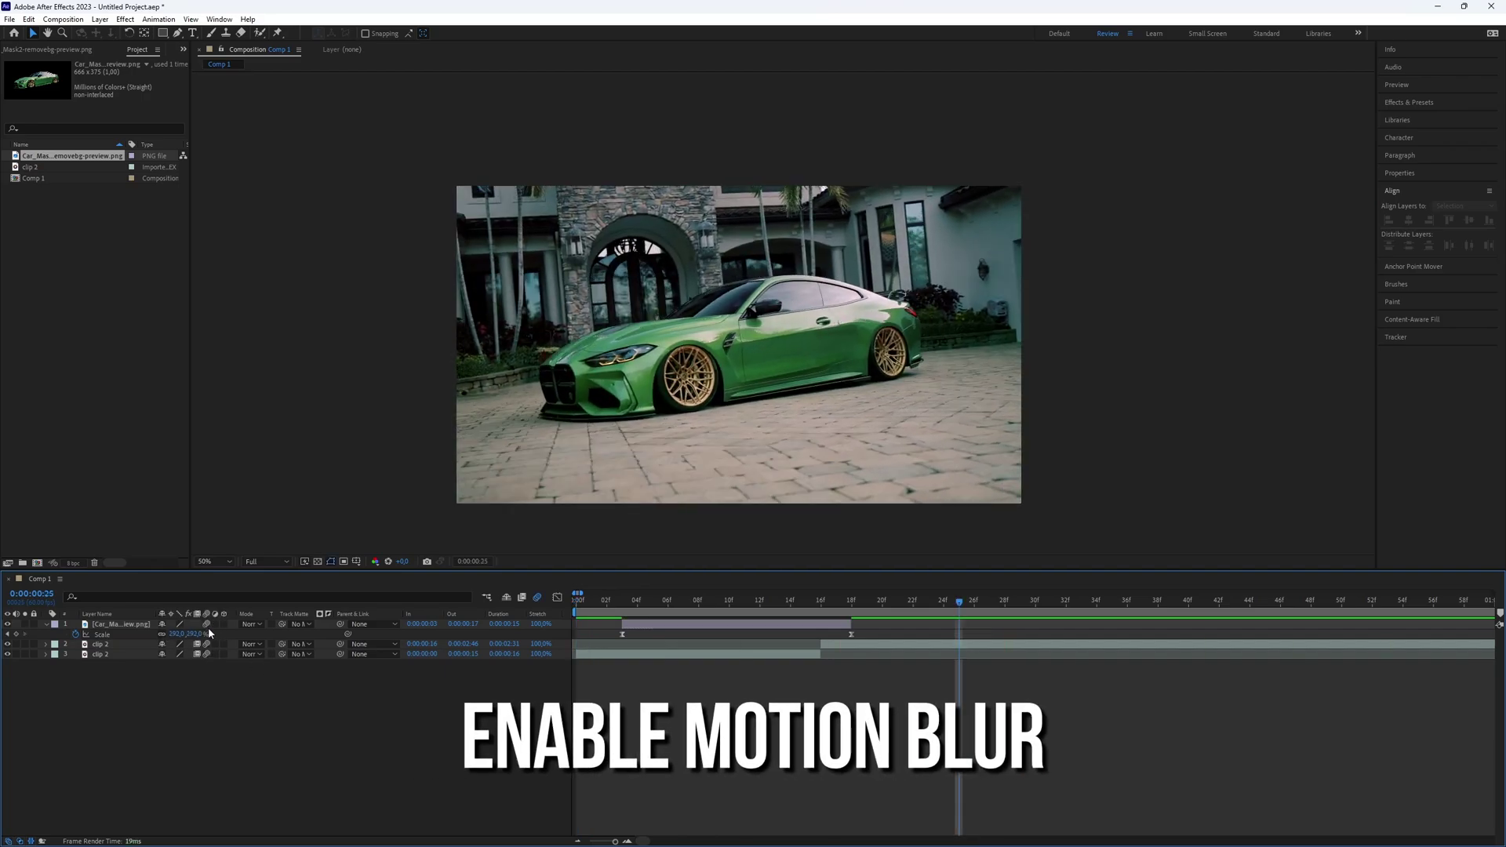
key("space")
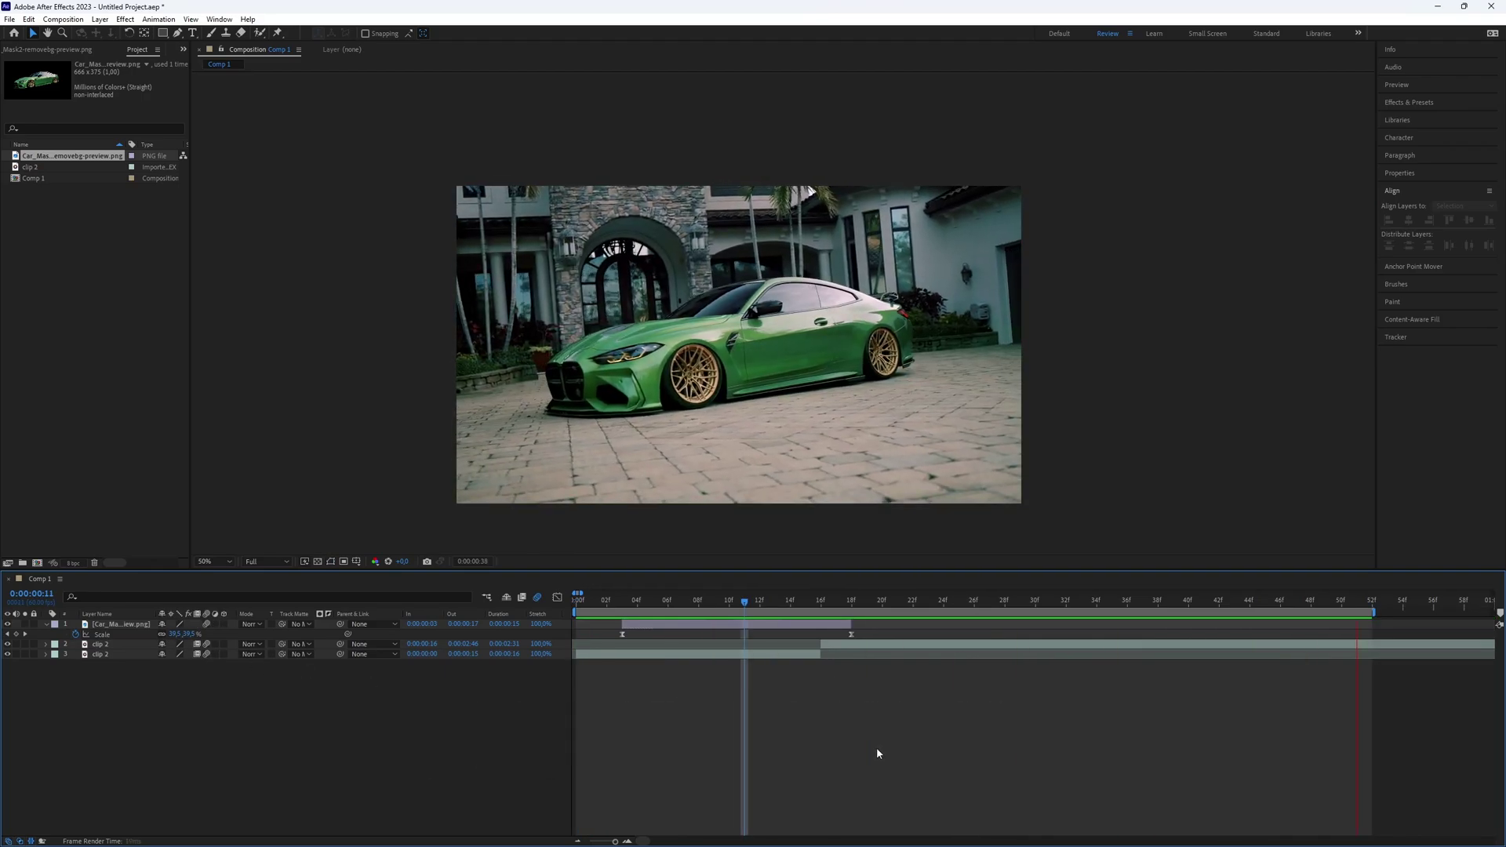
Pre-compose the car cutout together with the second clip and play back the transition from the beginning
left_click(855, 644)
left_click(821, 625)
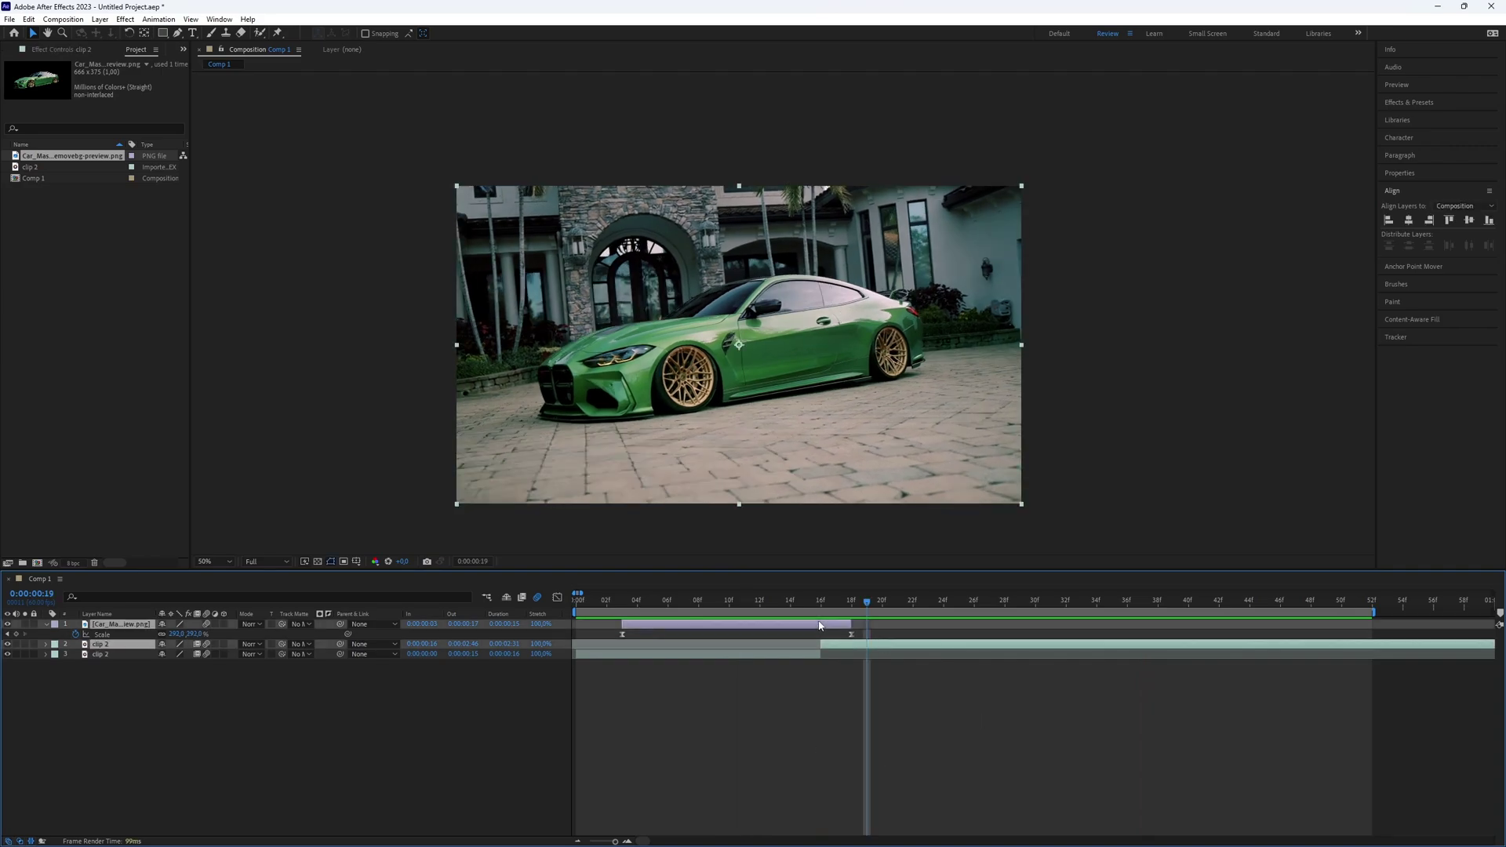
right_click(884, 645)
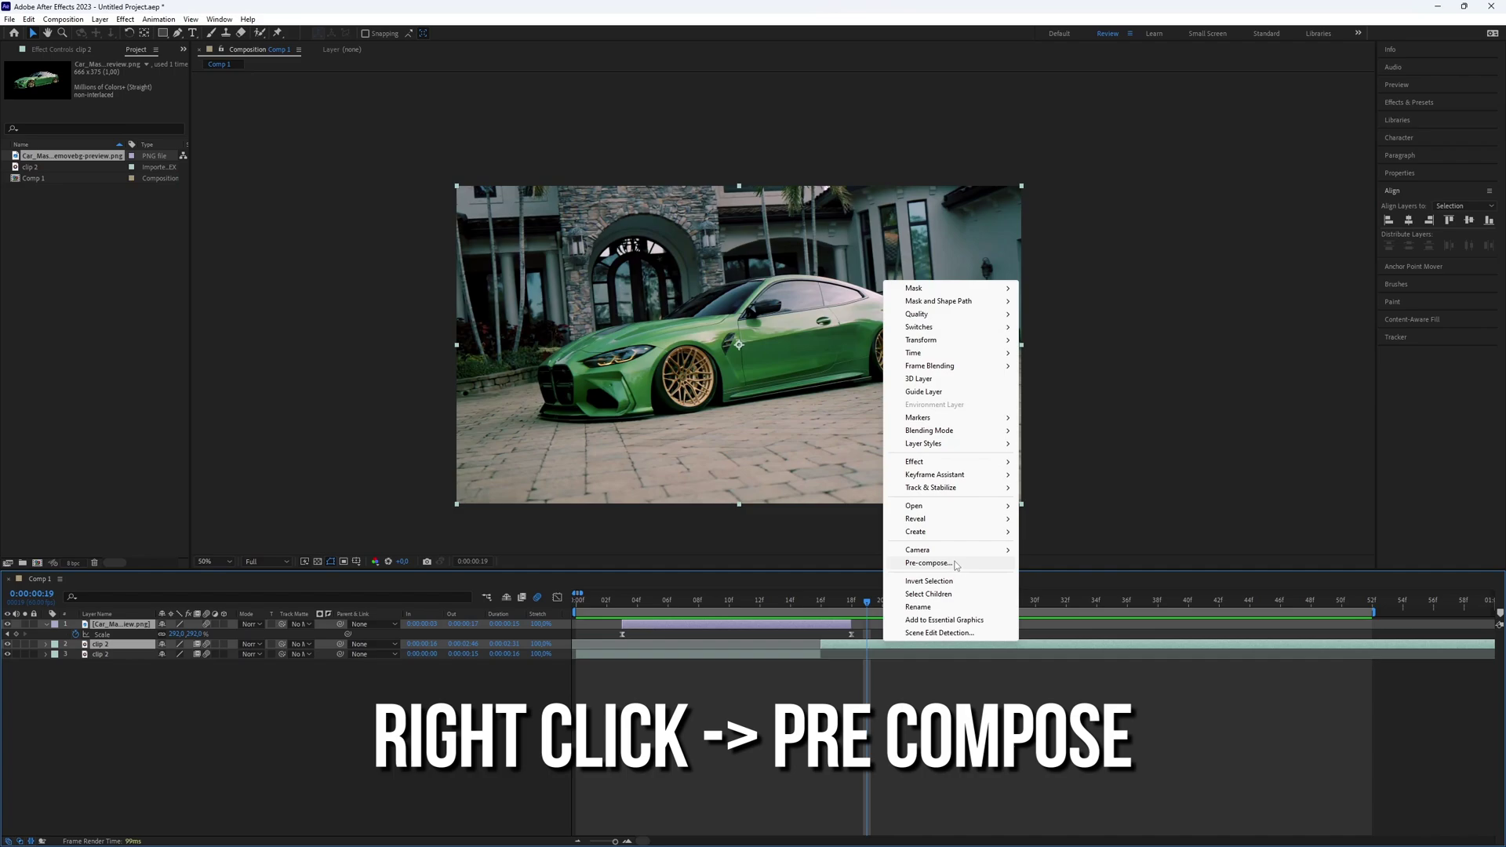
left_click(950, 565)
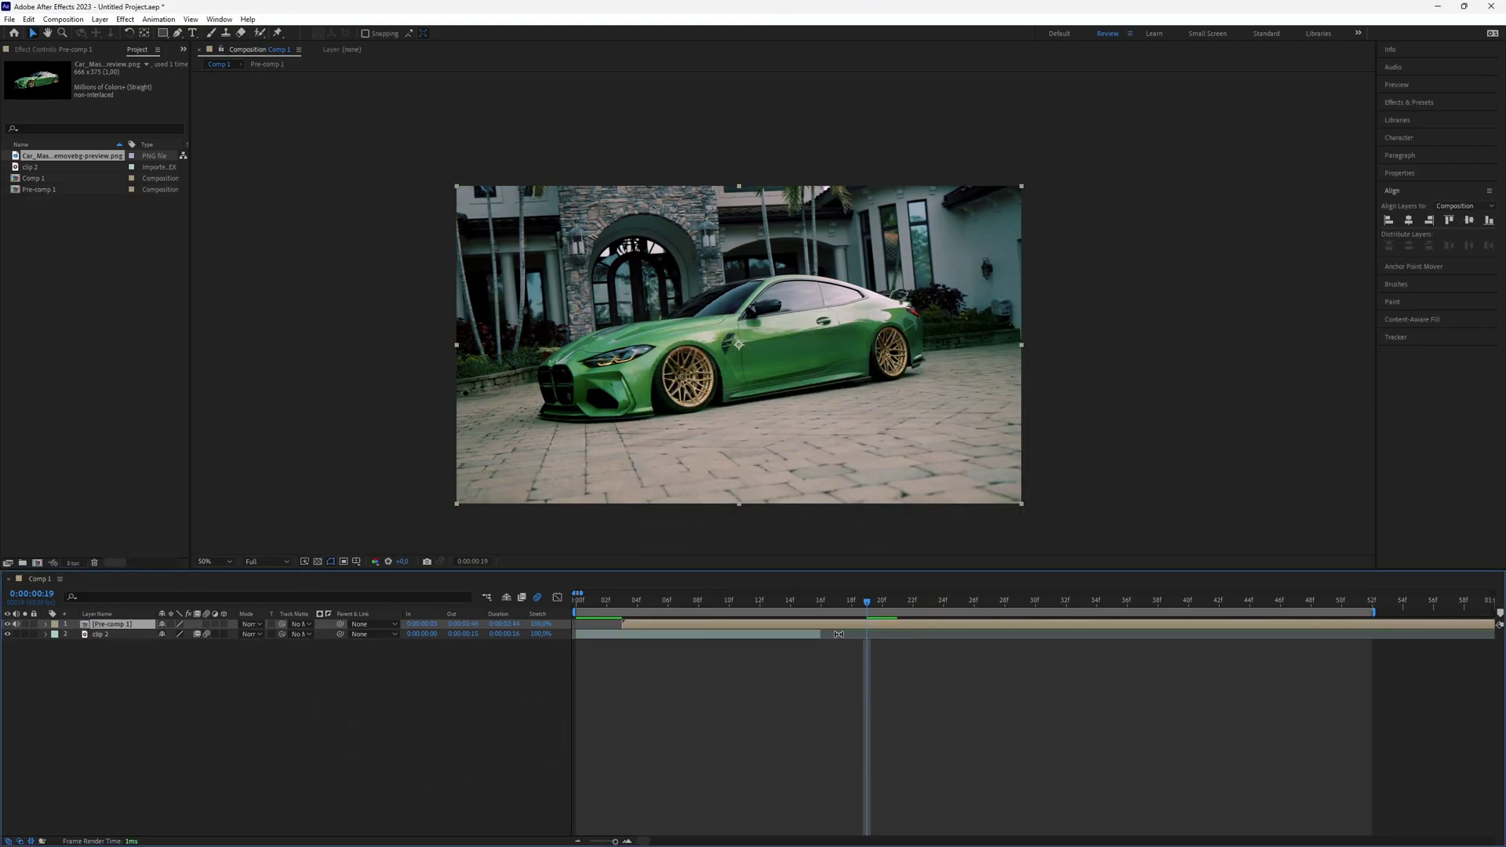
left_click(573, 599)
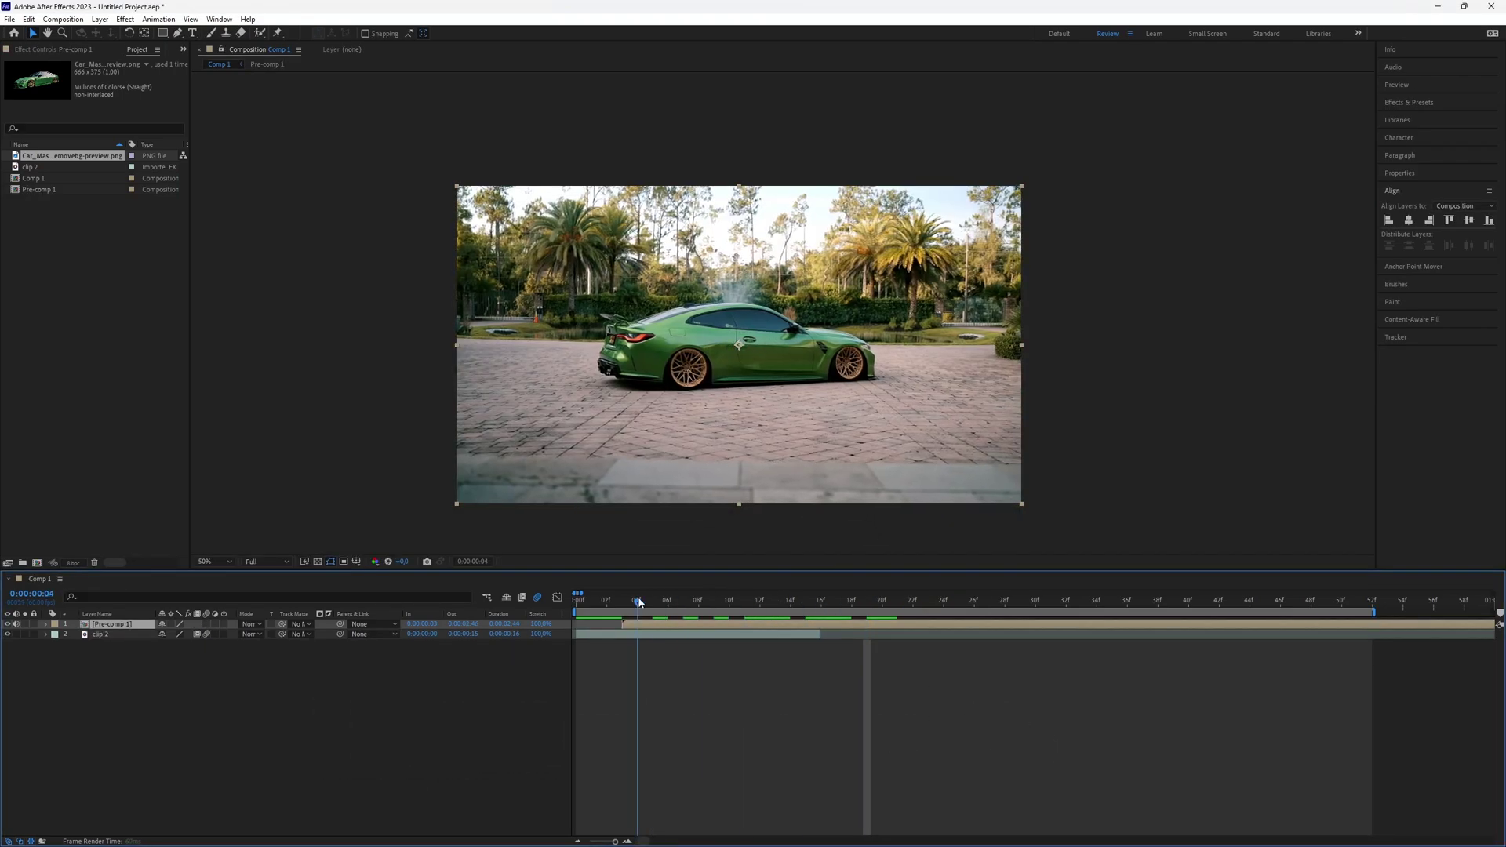
left_click(783, 728)
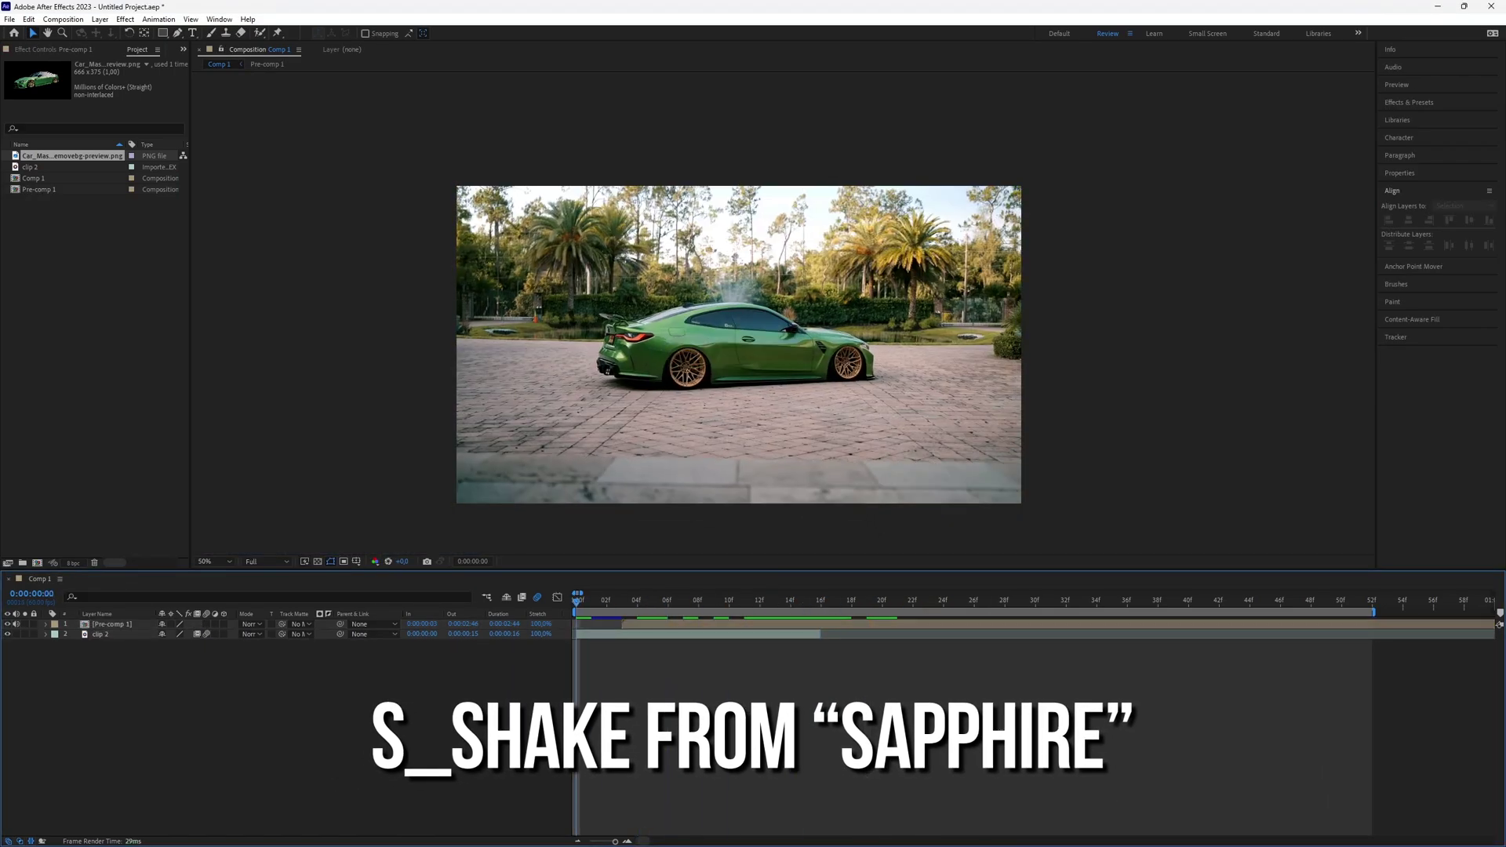
key("space")
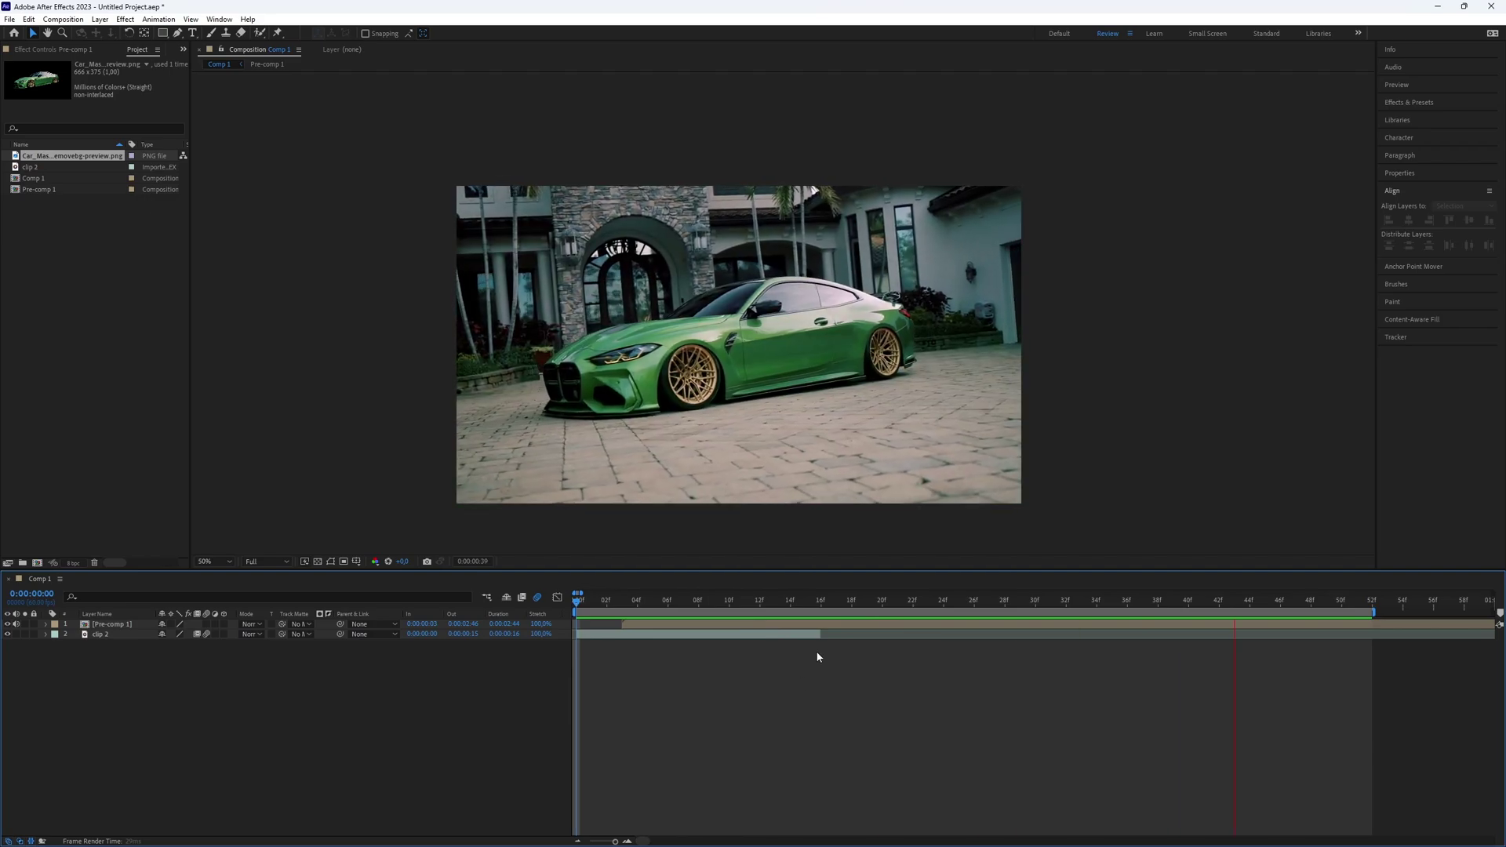
key("space")
Find the Sapphire S_Shake effect and apply it to the pre-composed layer
left_click_drag(831, 605, 739, 609)
left_click(729, 606)
left_click(751, 628)
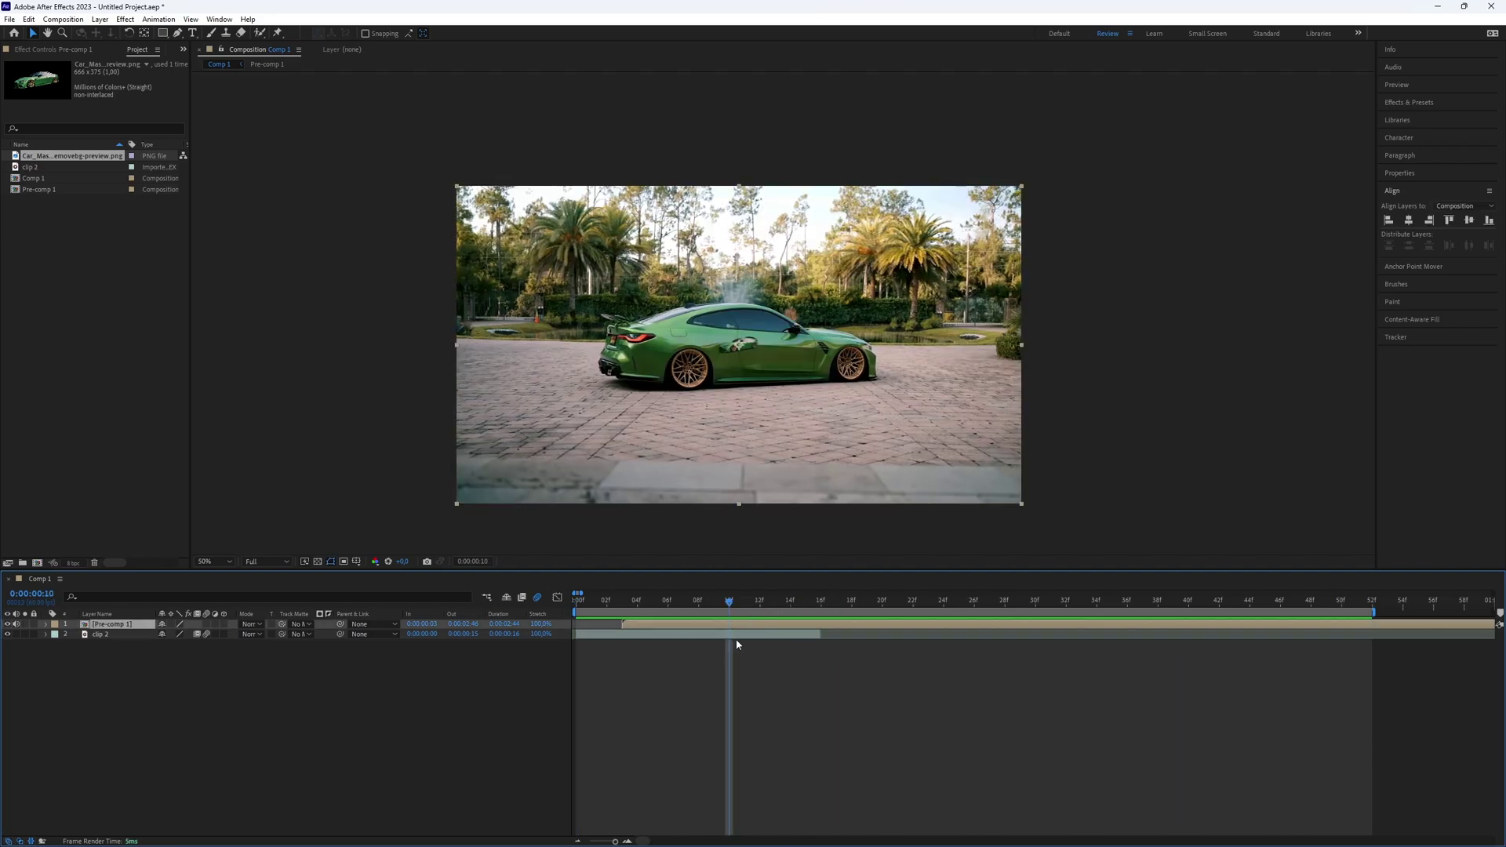
left_click(1409, 102)
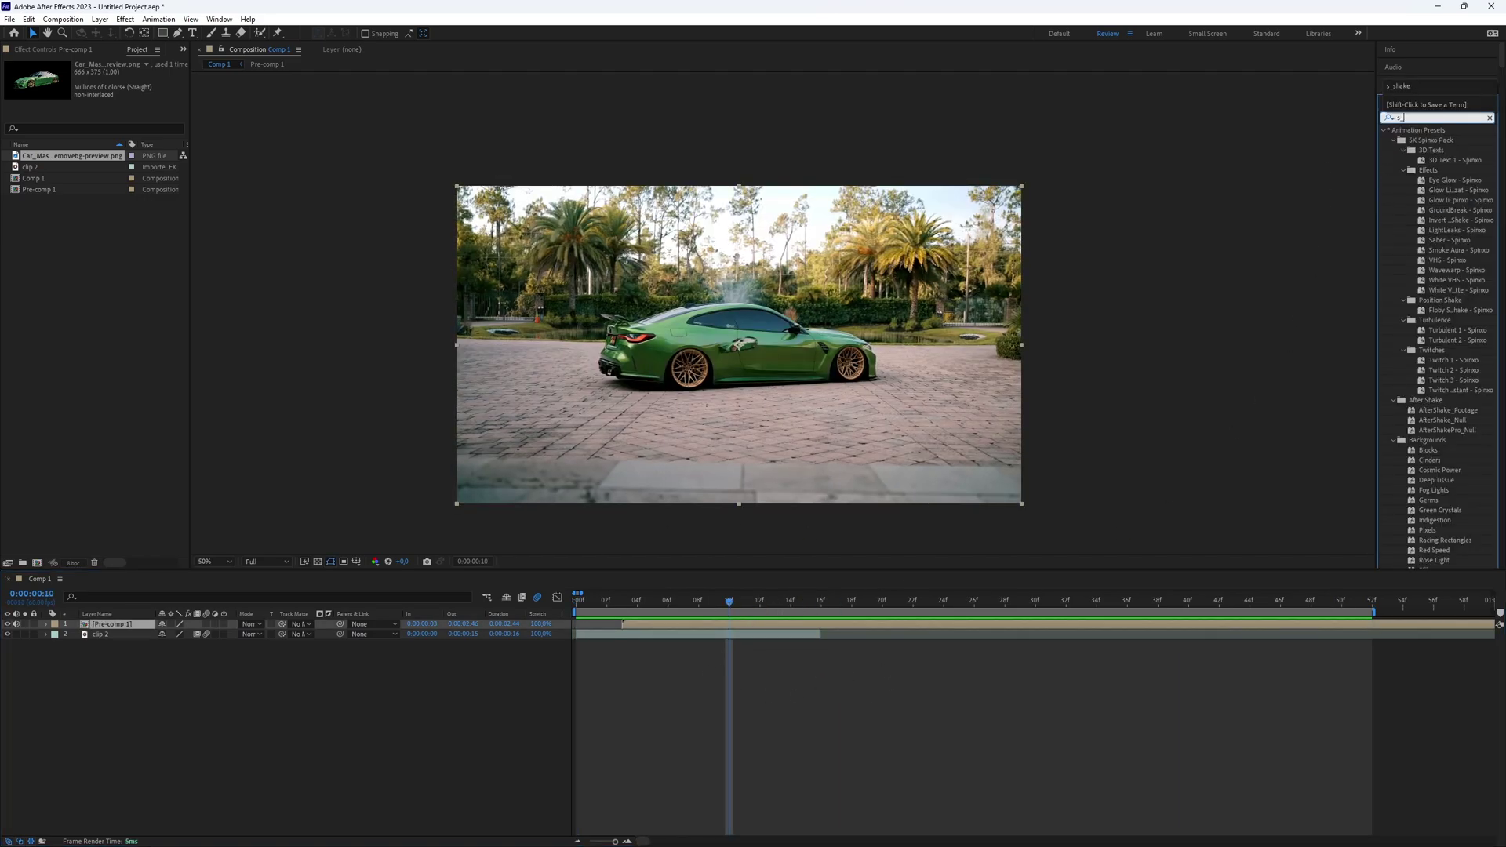
type("s_shake")
left_click_drag(1431, 140, 624, 622)
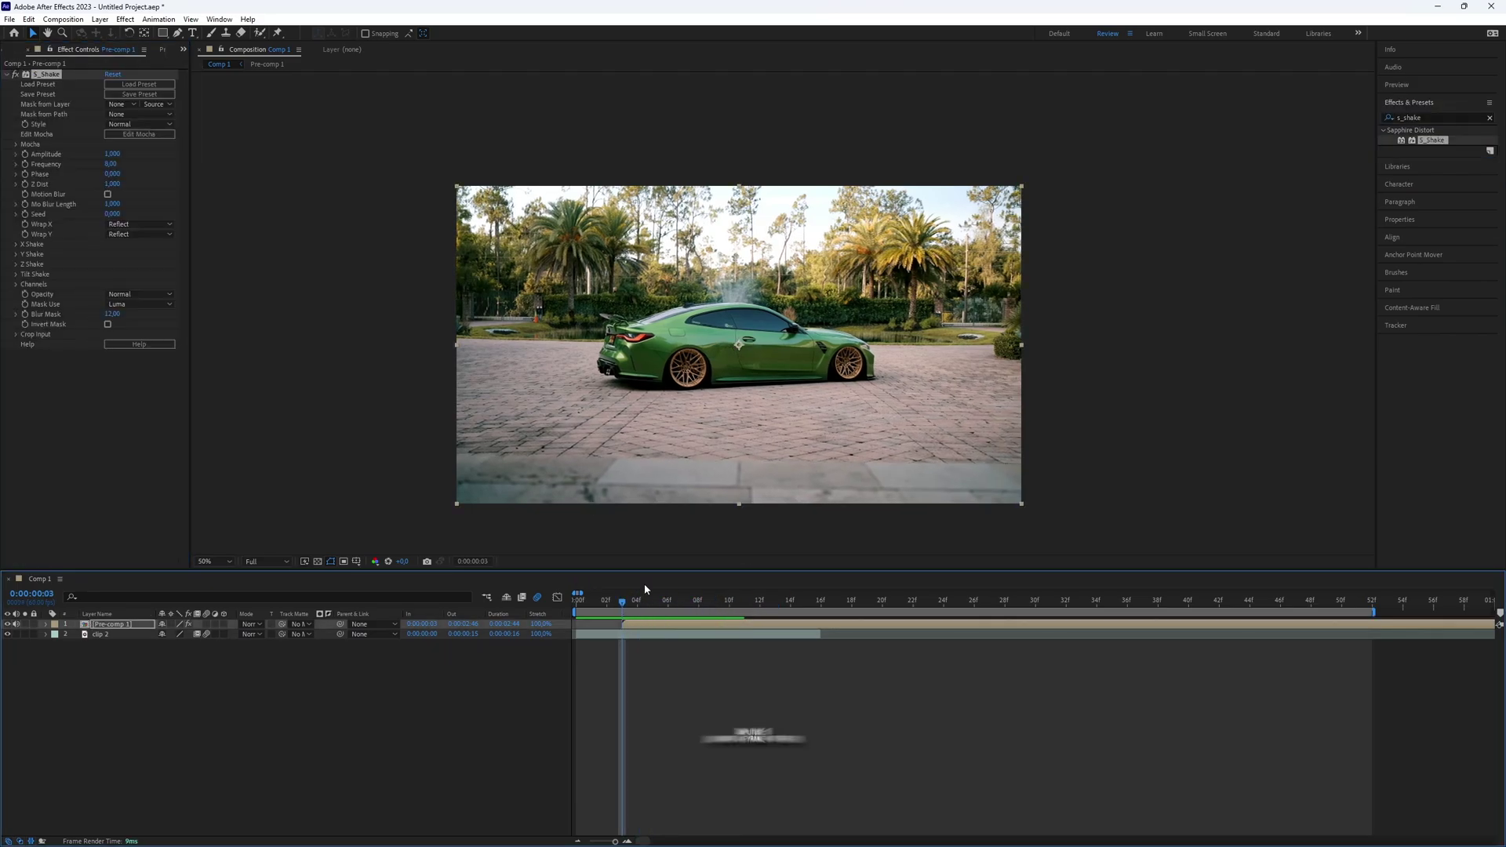
Turn on motion blur in S_Shake and keyframe its amplitude from 5 at frame 3 to 0 at frame 31
left_click(114, 155)
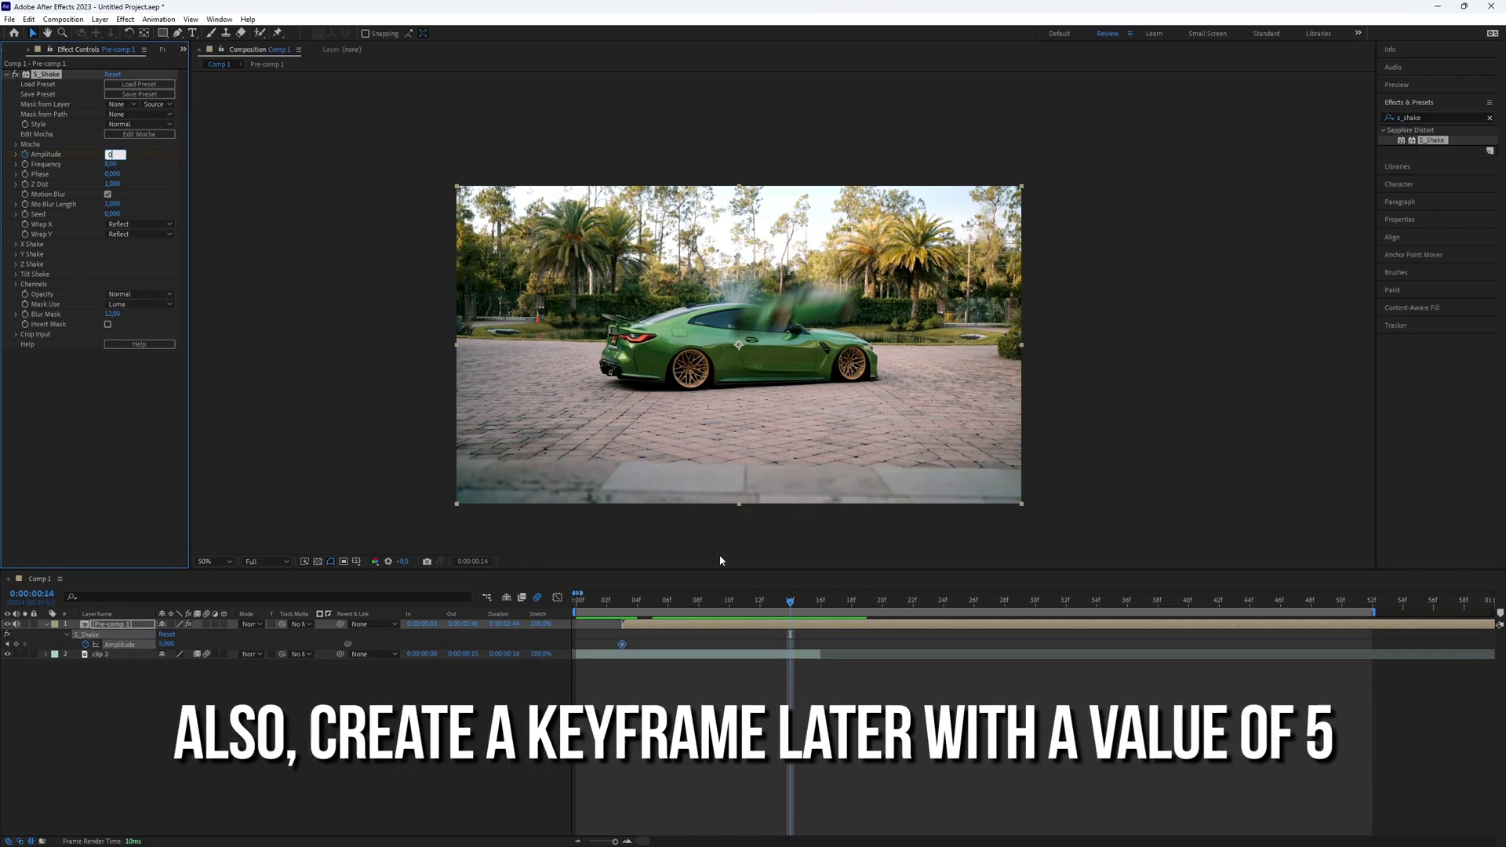
left_click_drag(790, 645, 930, 643)
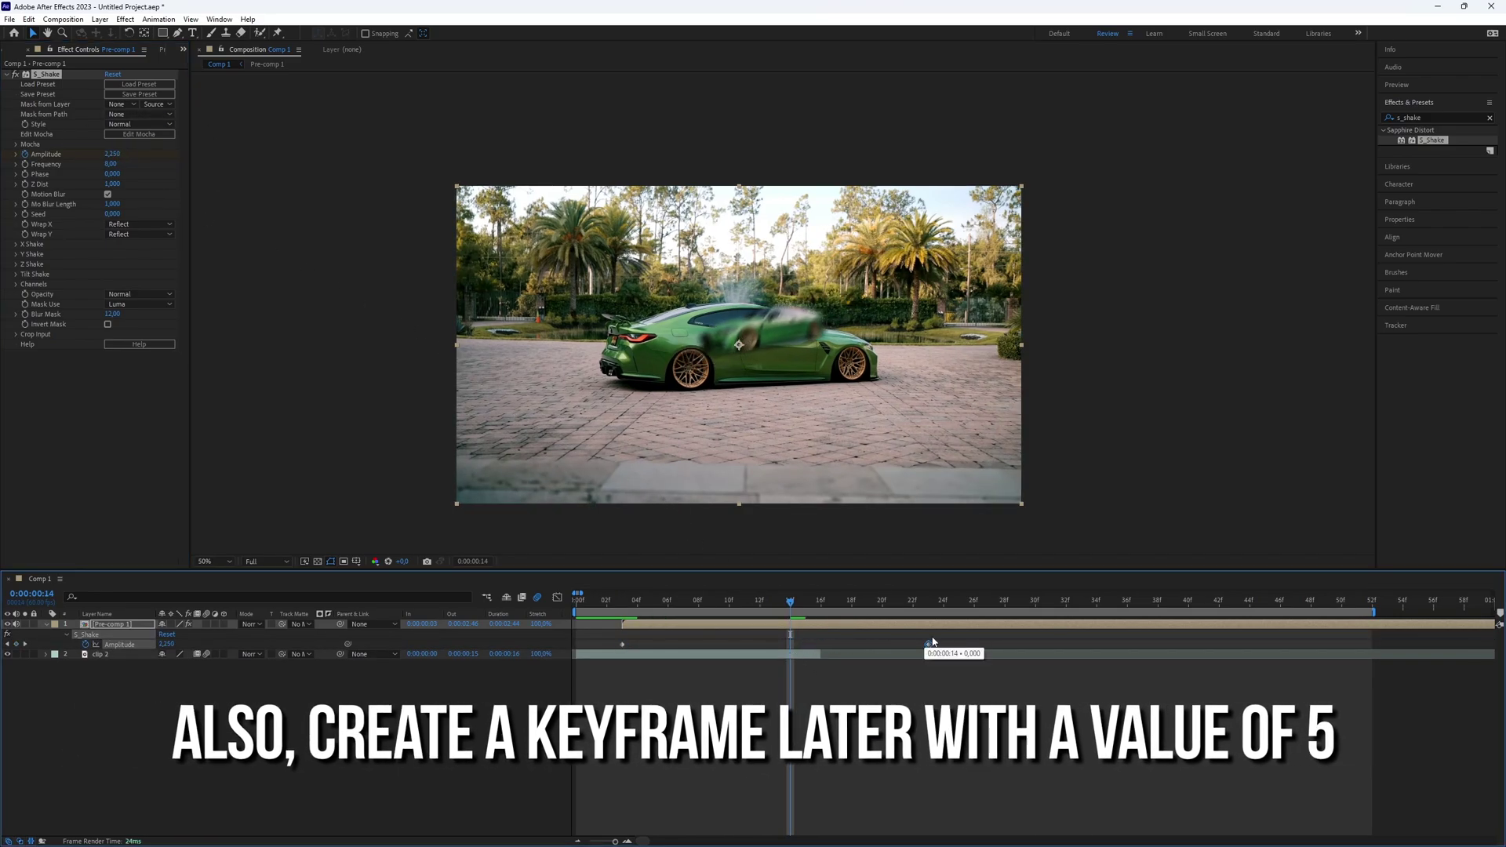
left_click_drag(790, 601, 653, 600)
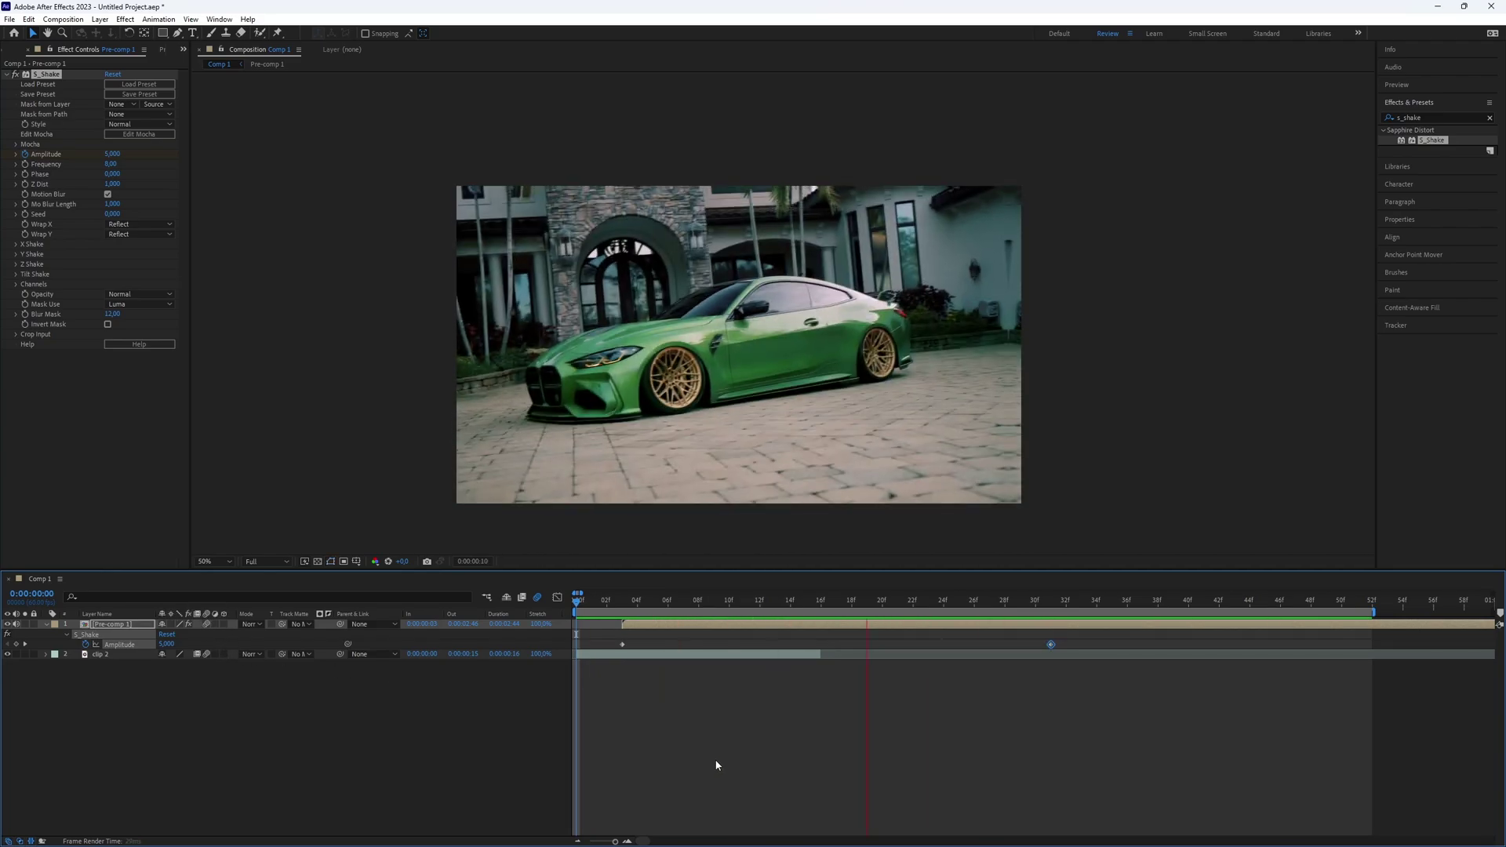
Move the last S_Shake amplitude keyframe to frame 35, set the frequency to 10, and preview the shake
left_click(624, 644)
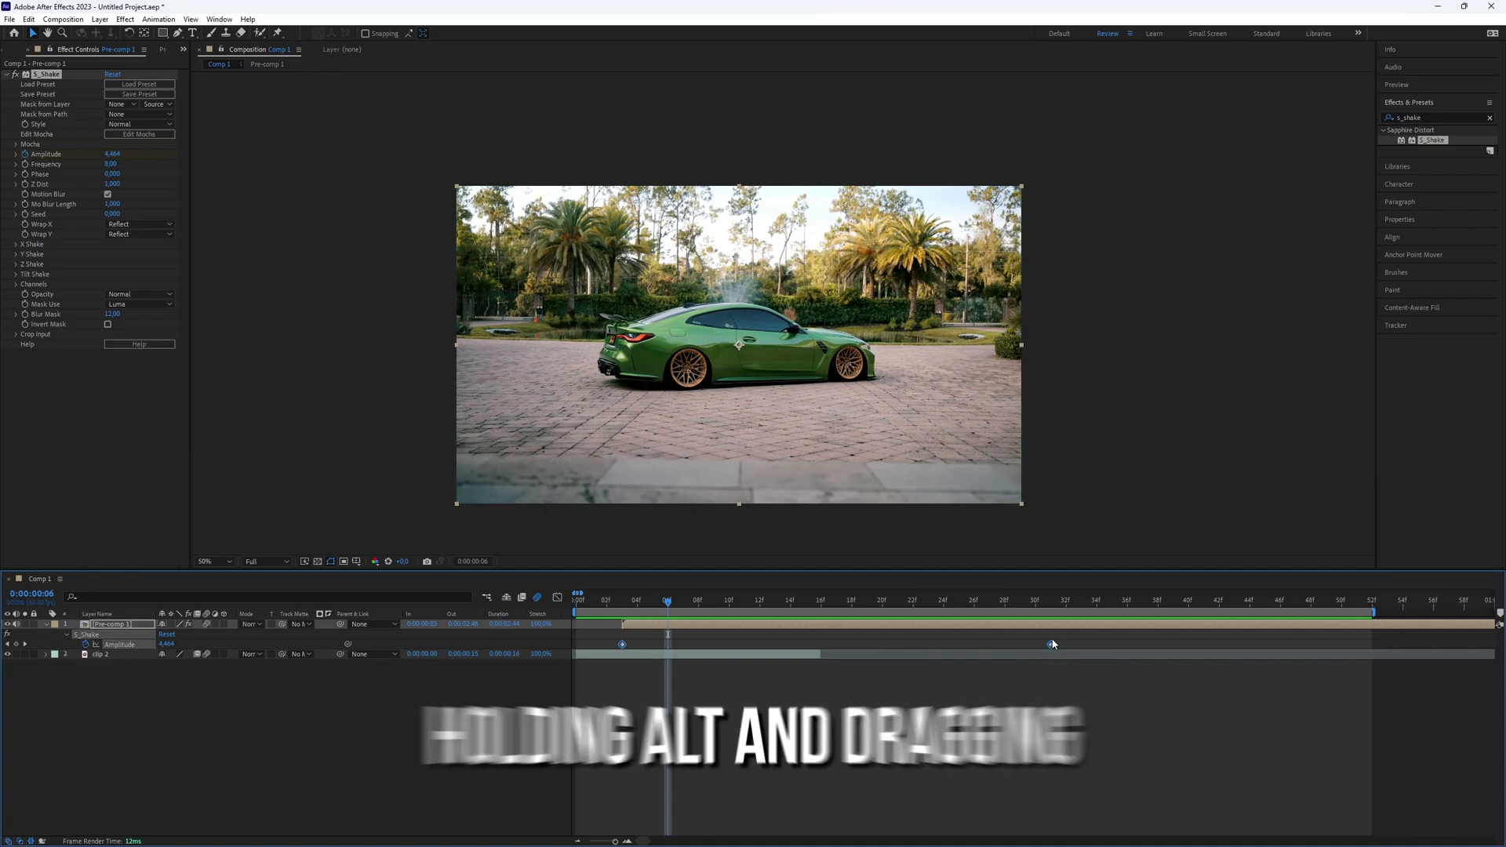
left_click(889, 665)
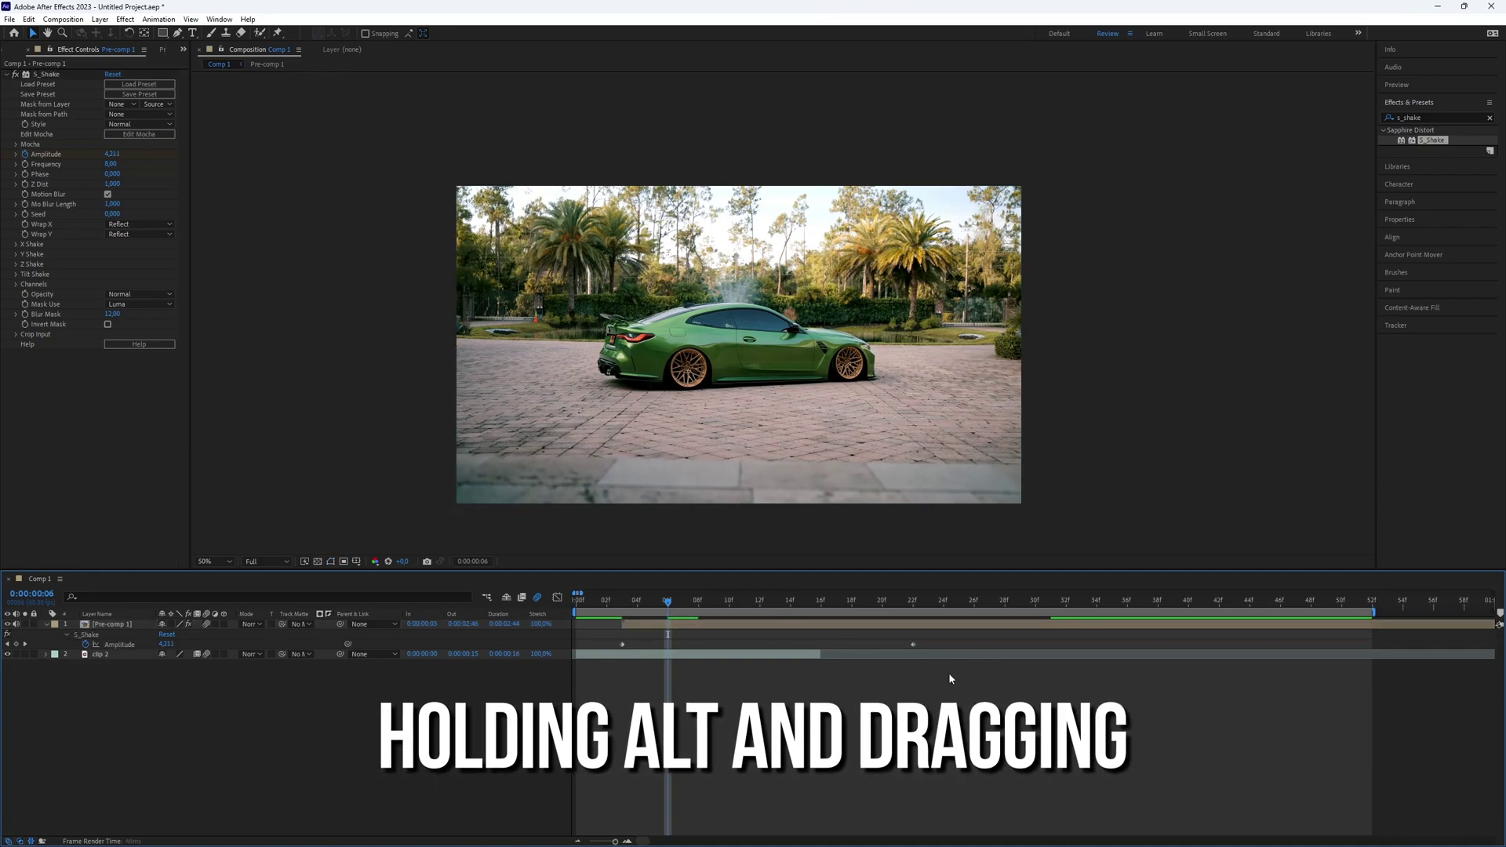
key("space")
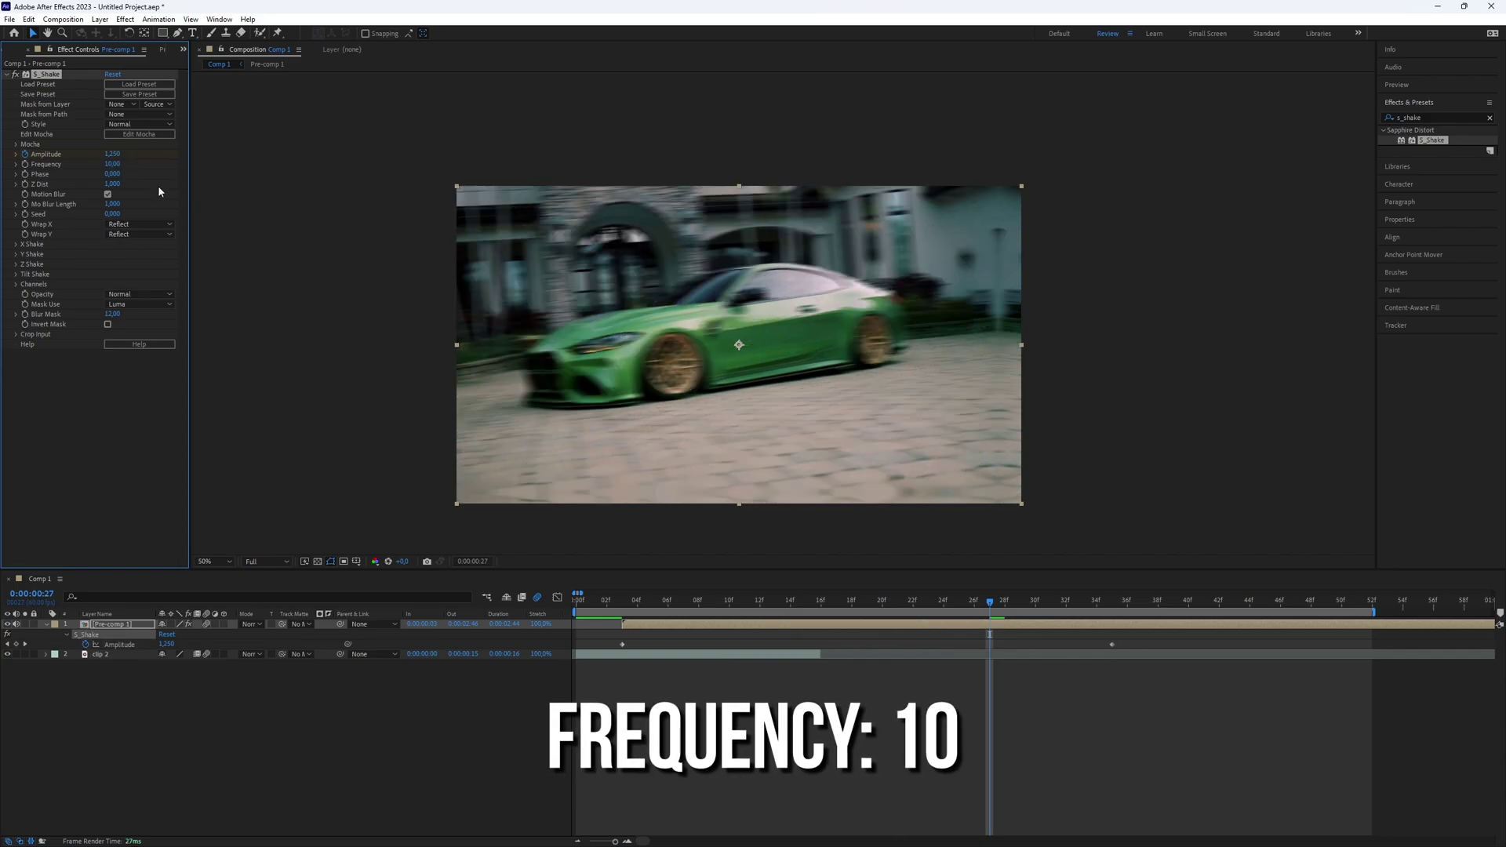
Easy-ease both amplitude keyframes, extend the last keyframe's speed handle back to about frame 19, and preview the result
left_click_drag(992, 605, 605, 668)
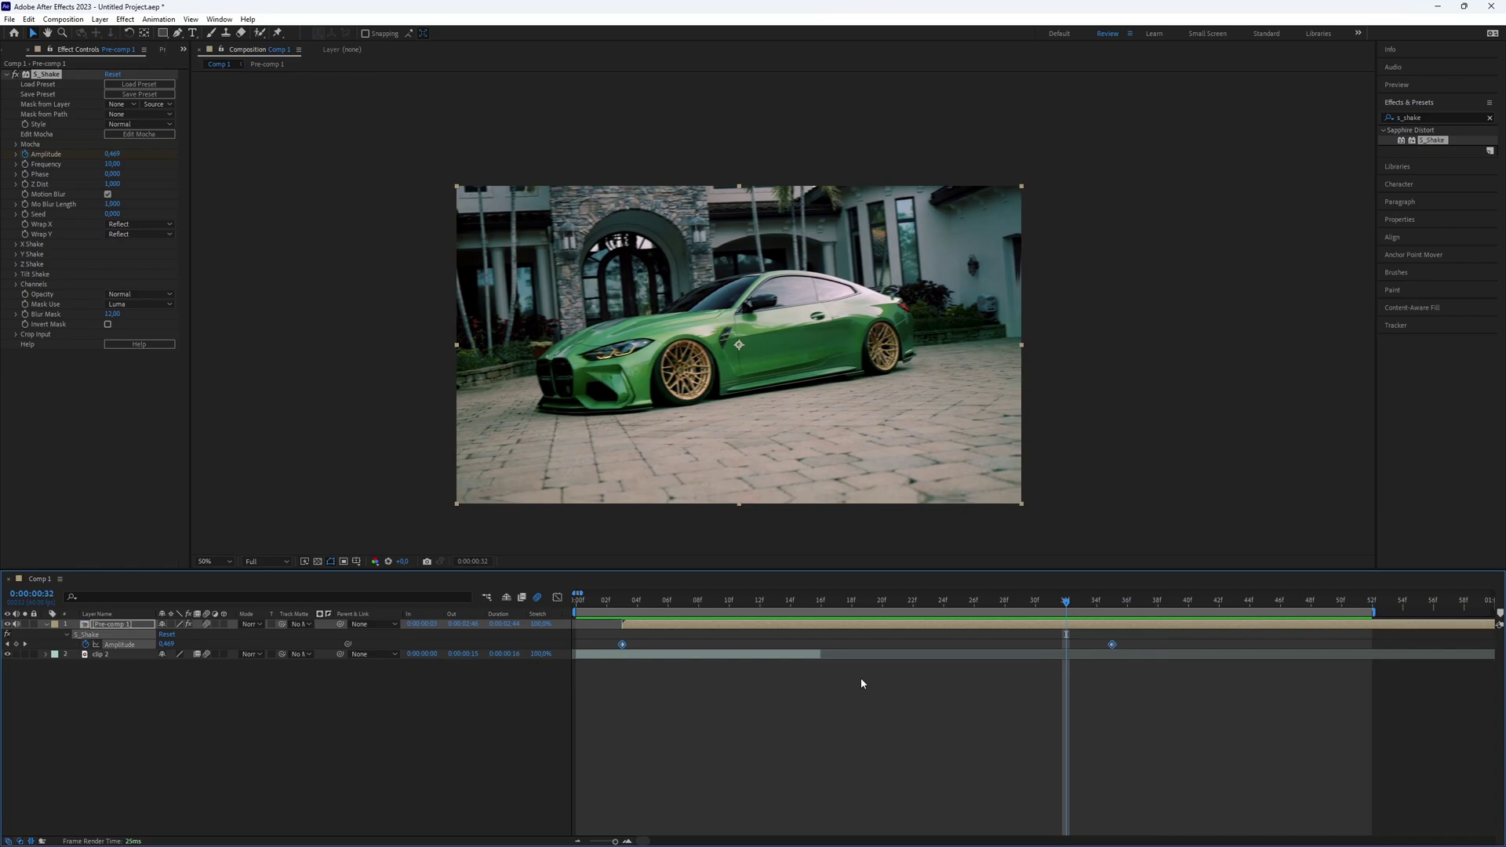
key("F9")
left_click(557, 599)
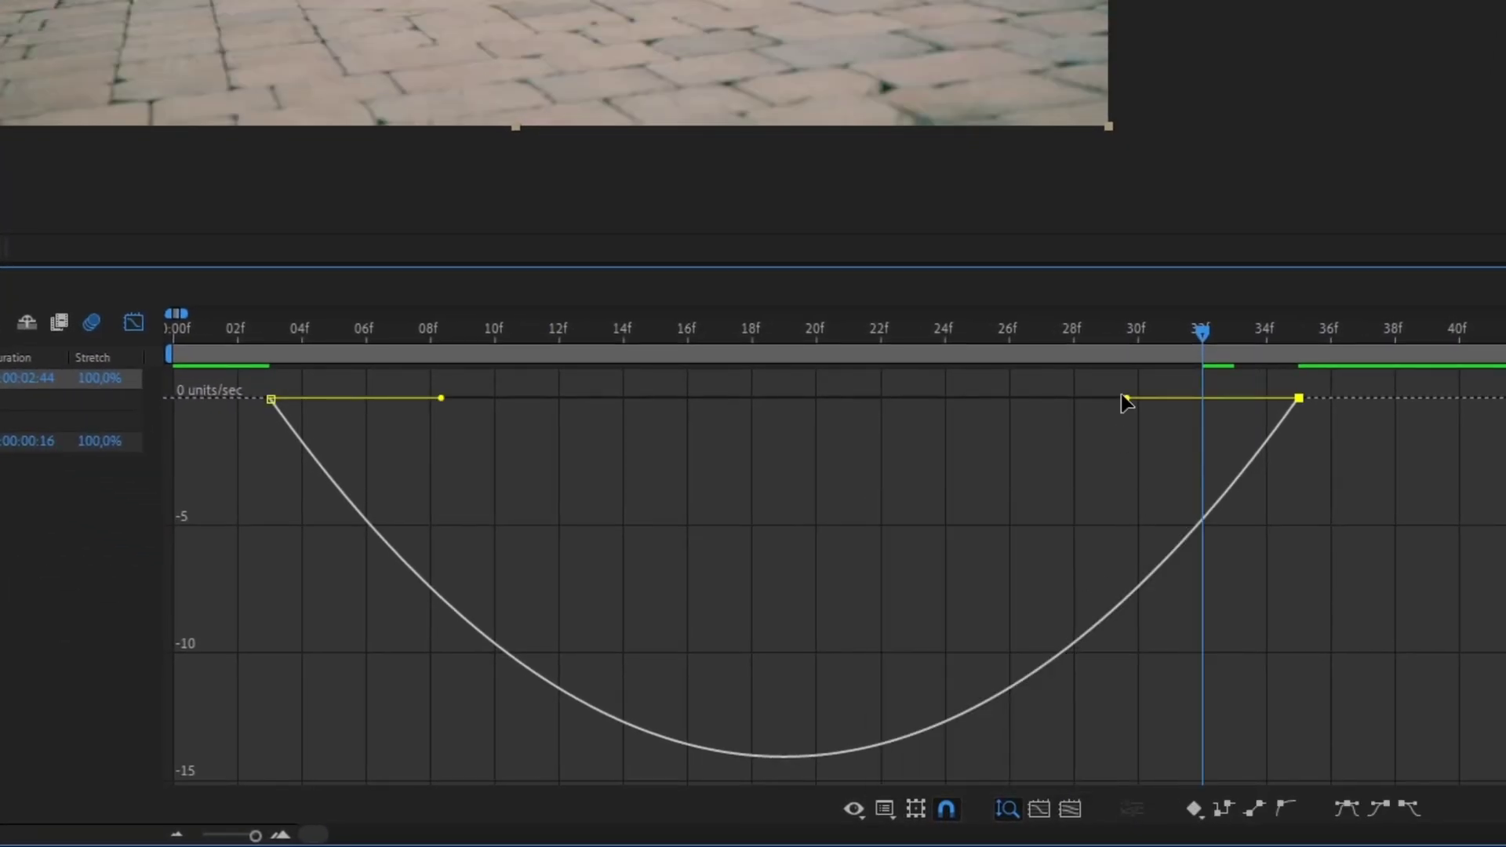
left_click_drag(1123, 399, 783, 397)
left_click(174, 333)
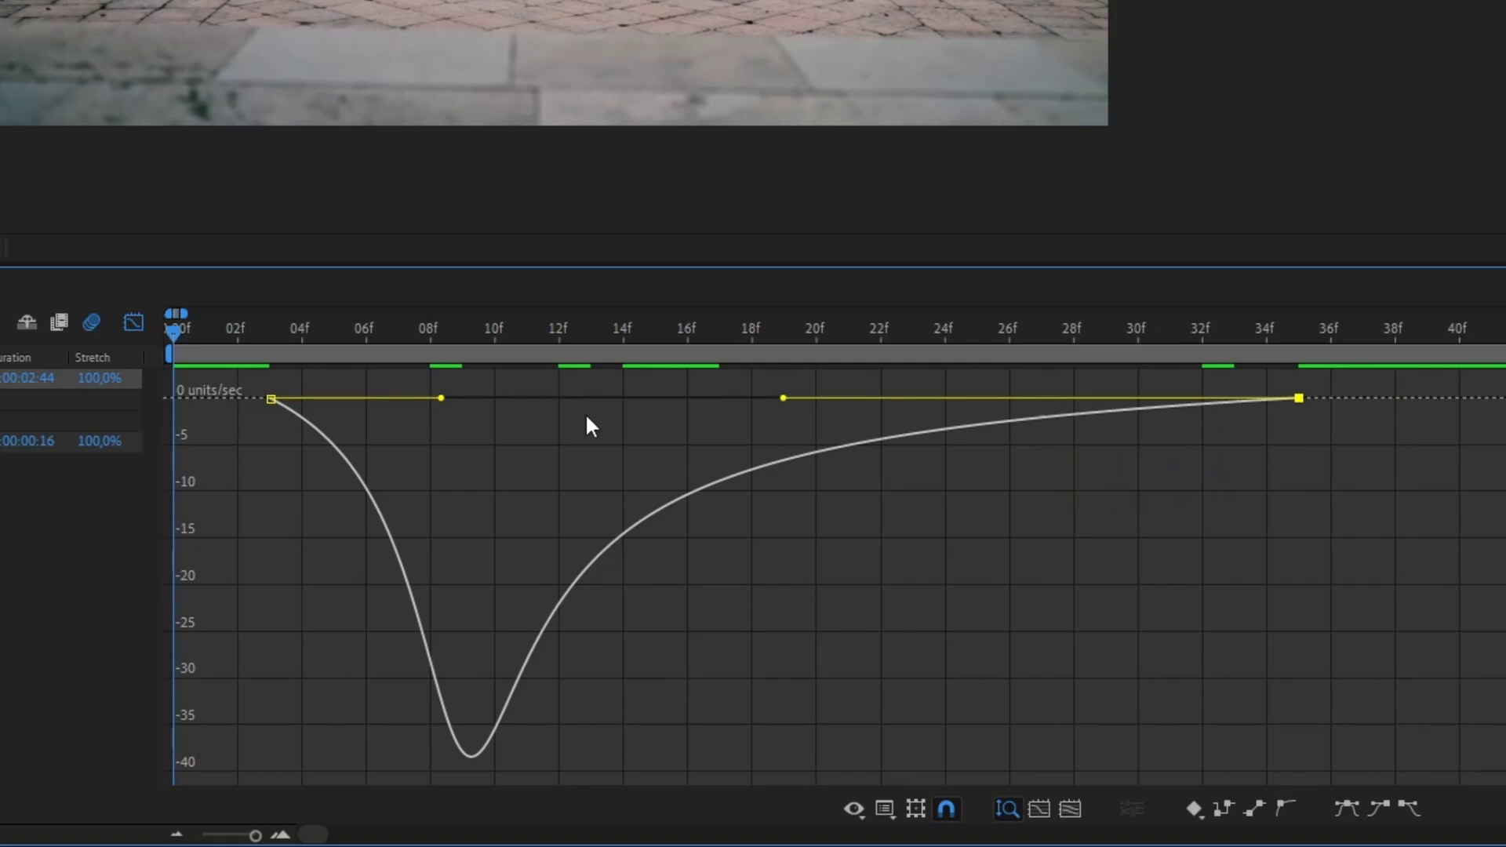
key("space")
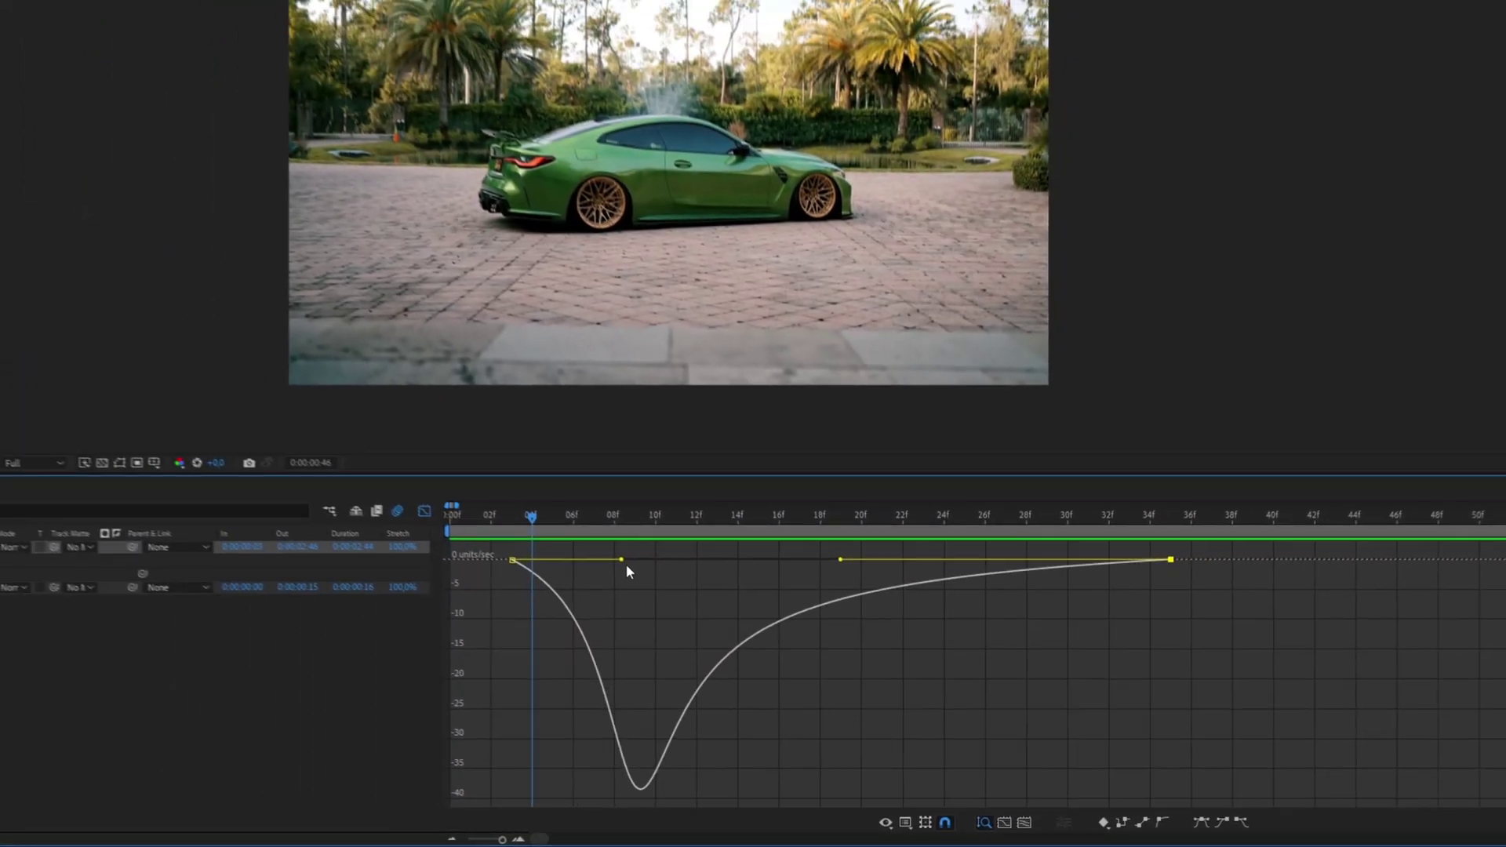
Lengthen the first amplitude keyframe's speed handle, shorten the last keyframe's handle to about frame 21, and preview the shake
left_click_drag(447, 401, 520, 402)
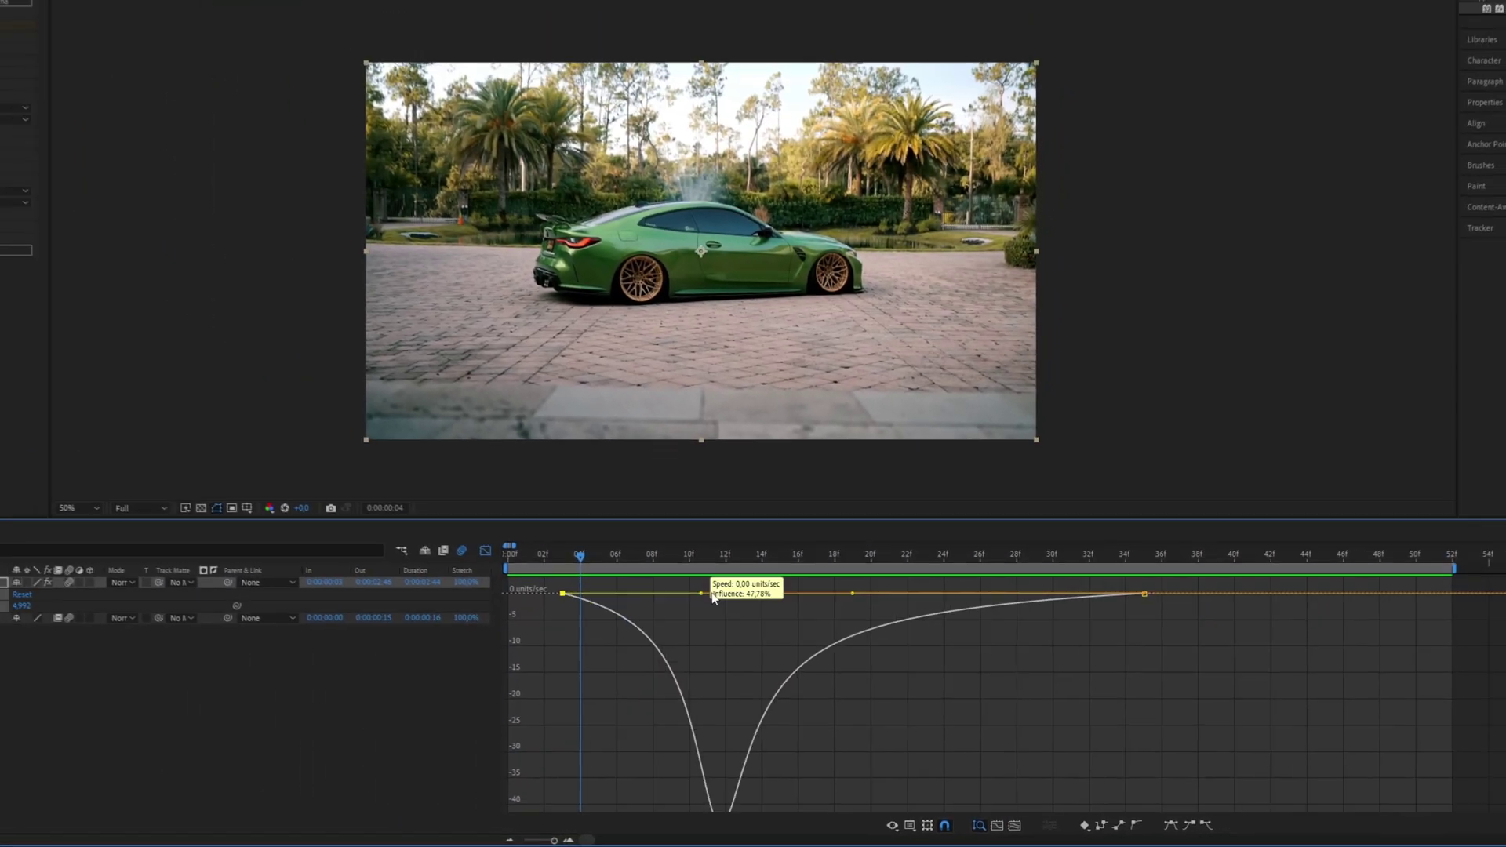
left_click_drag(712, 594, 716, 594)
key("space")
left_click_drag(853, 593, 895, 638)
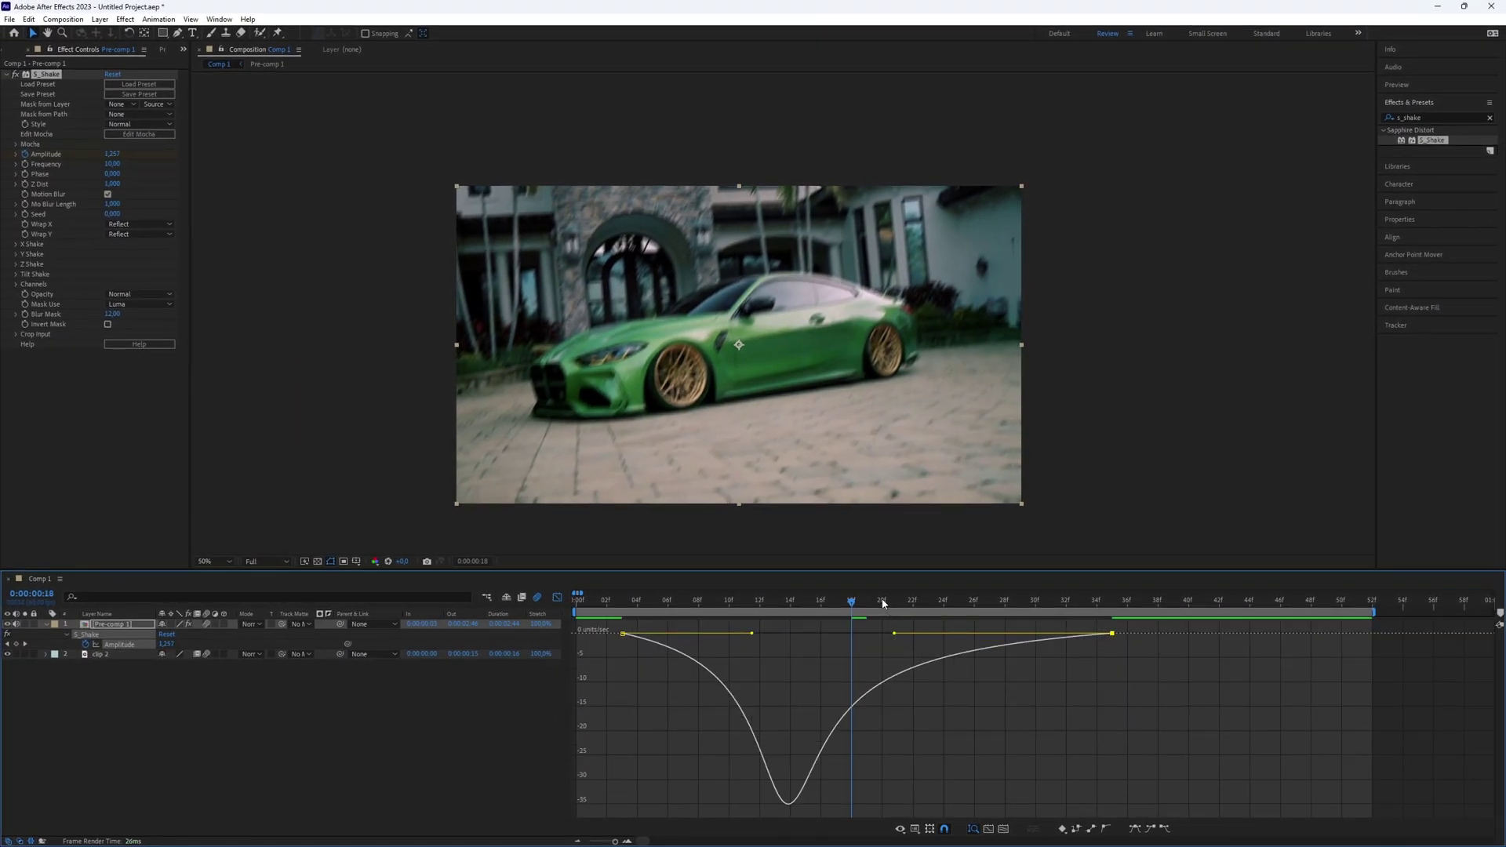
key("space")
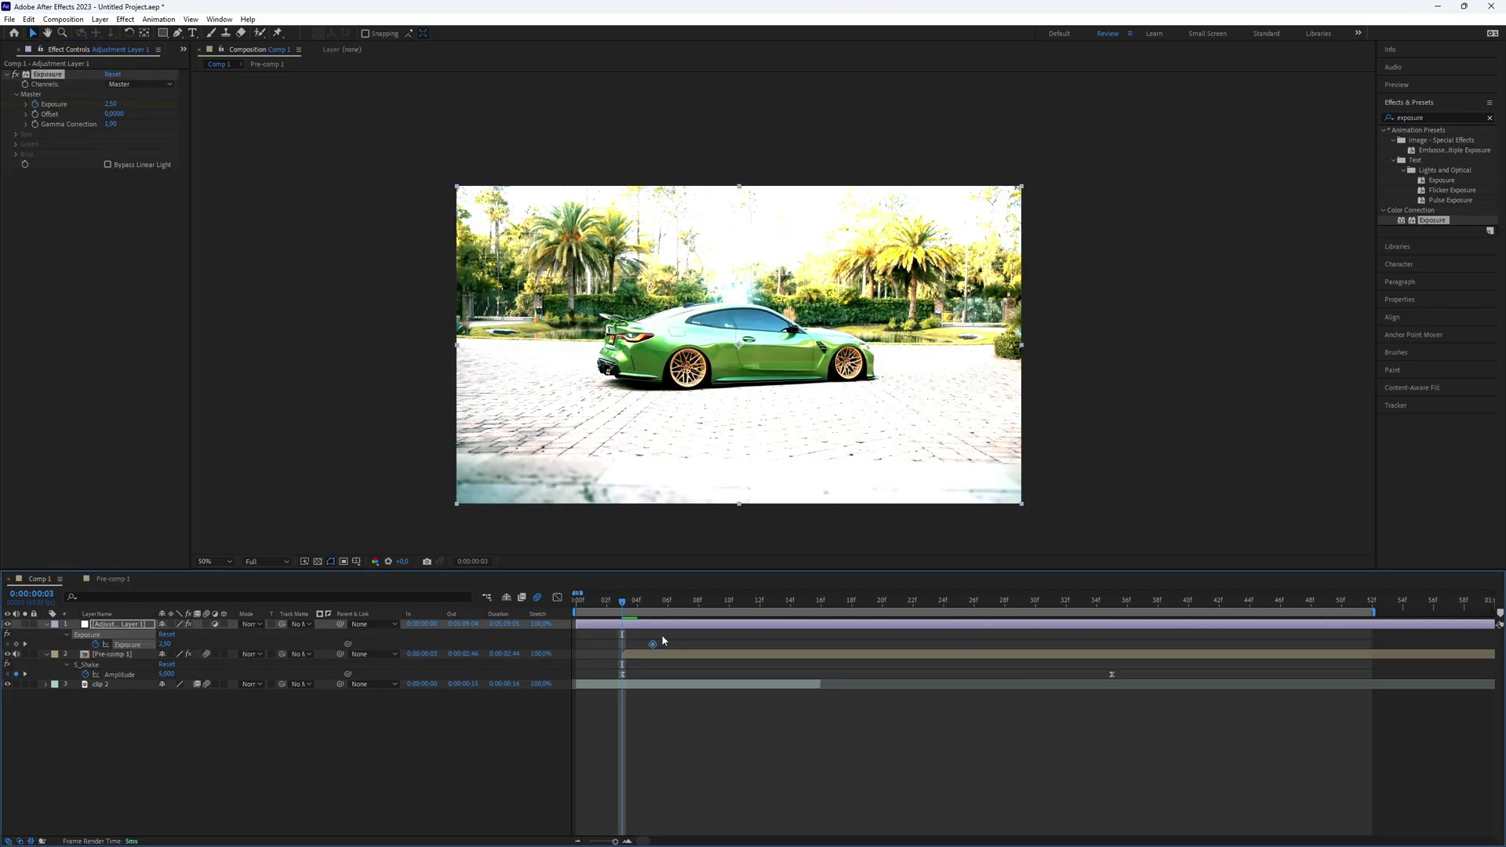
Move the adjustment layer's bright Exposure keyframe to frame 11, keyframe exposure at 0 on frames 3 and 34, and play back the transition
left_click_drag(653, 644, 744, 644)
left_click(110, 103)
type("0")
key("Return")
left_click_drag(790, 600, 974, 625)
left_click(622, 644)
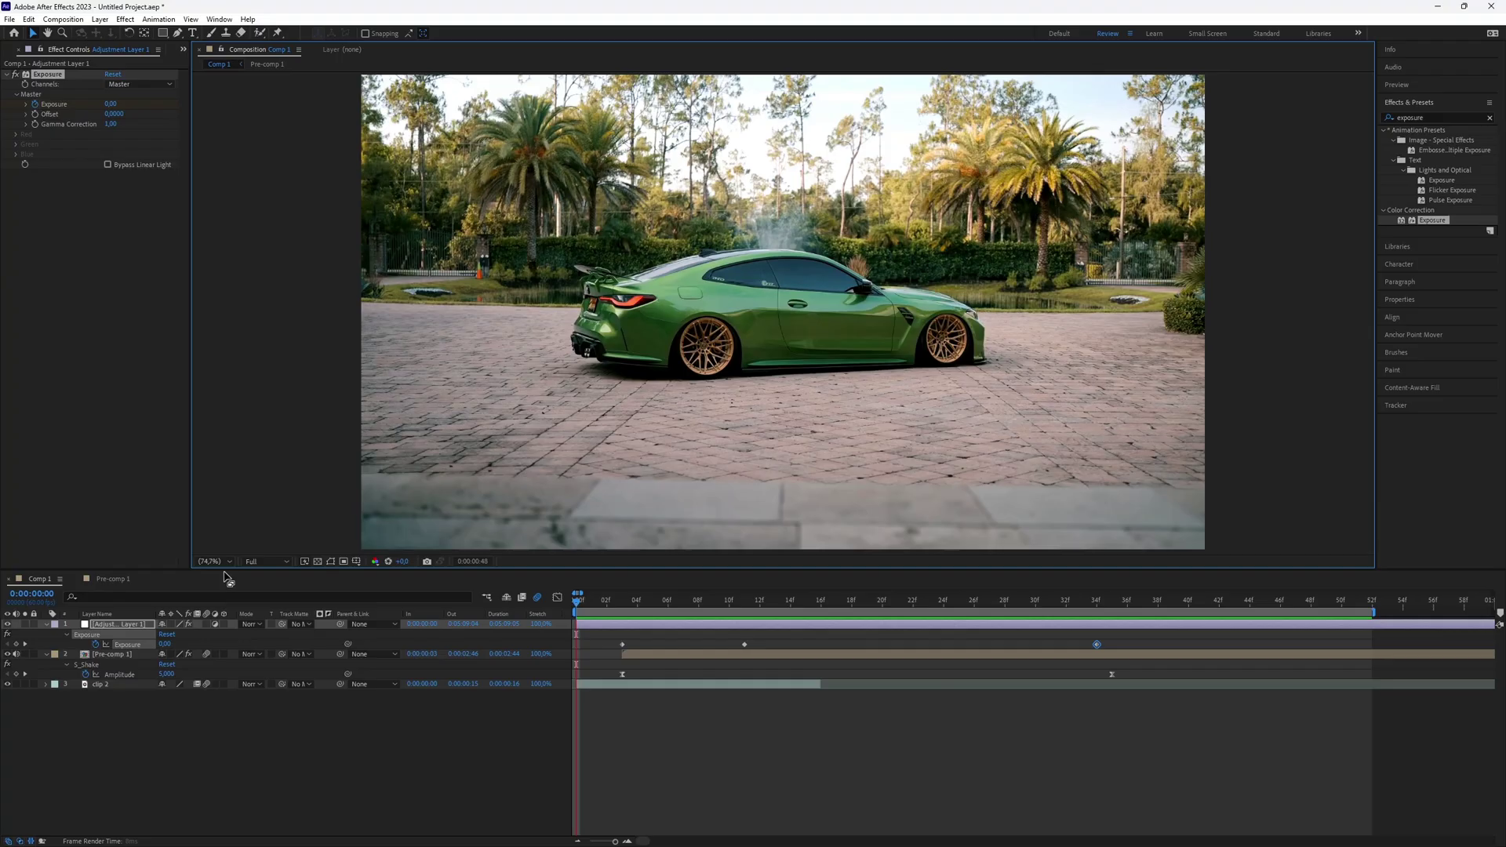
key("space")
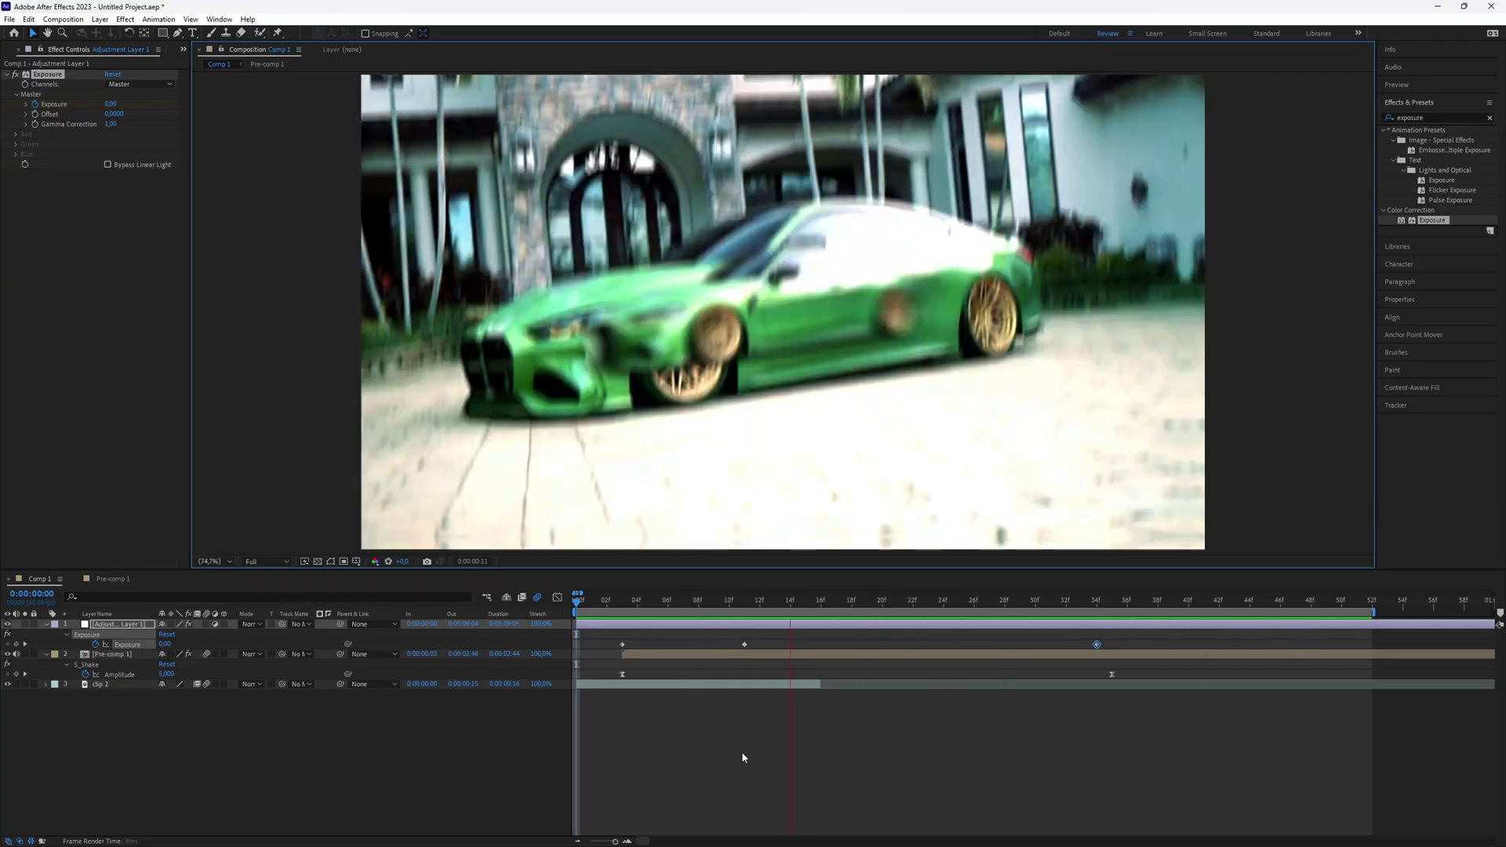